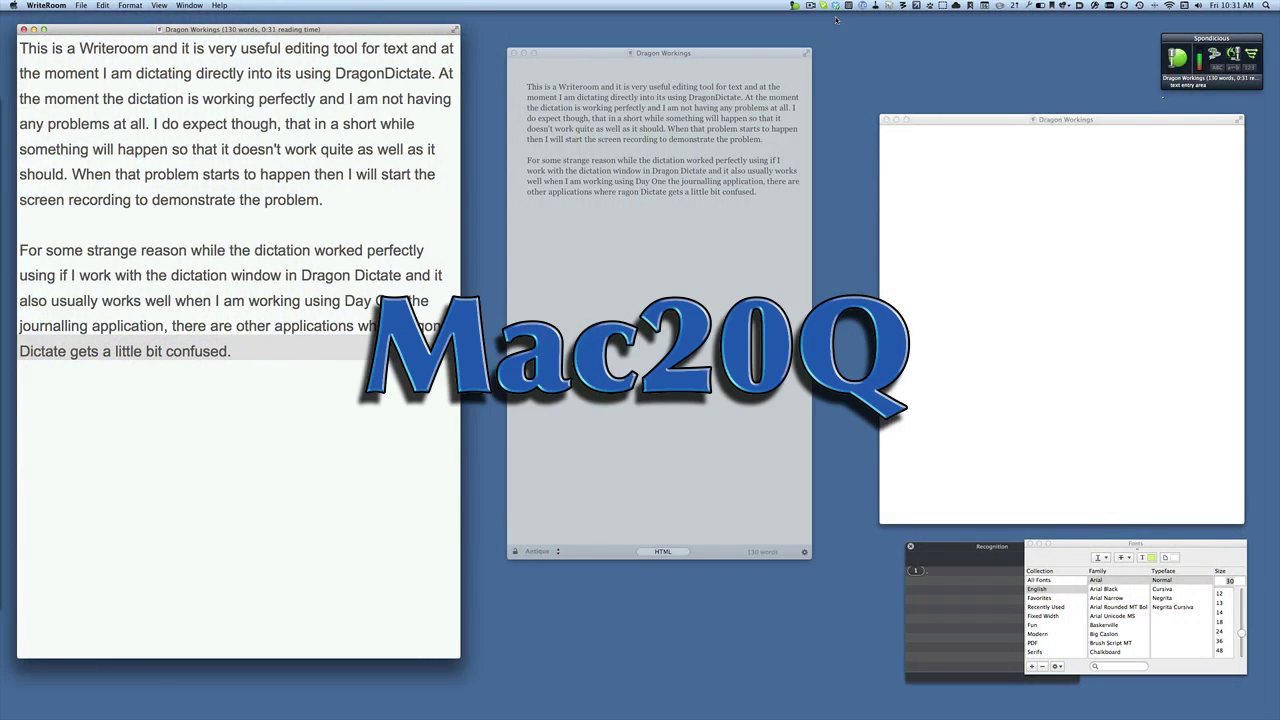
- Continue the last paragraph with "though this did I format on the questions" through "dictating dirctly into h applicain irm"
type("though this did I formulate the questions and available at our look at Dragon ictate")
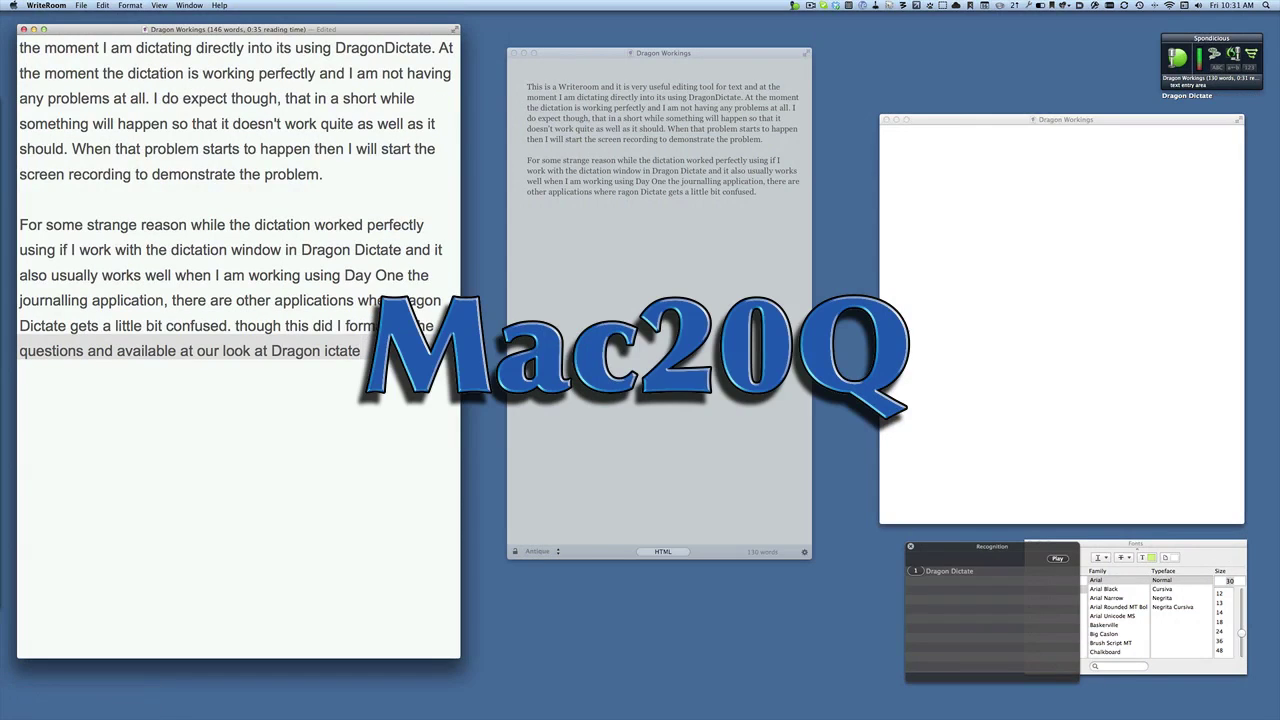
type(" at th")
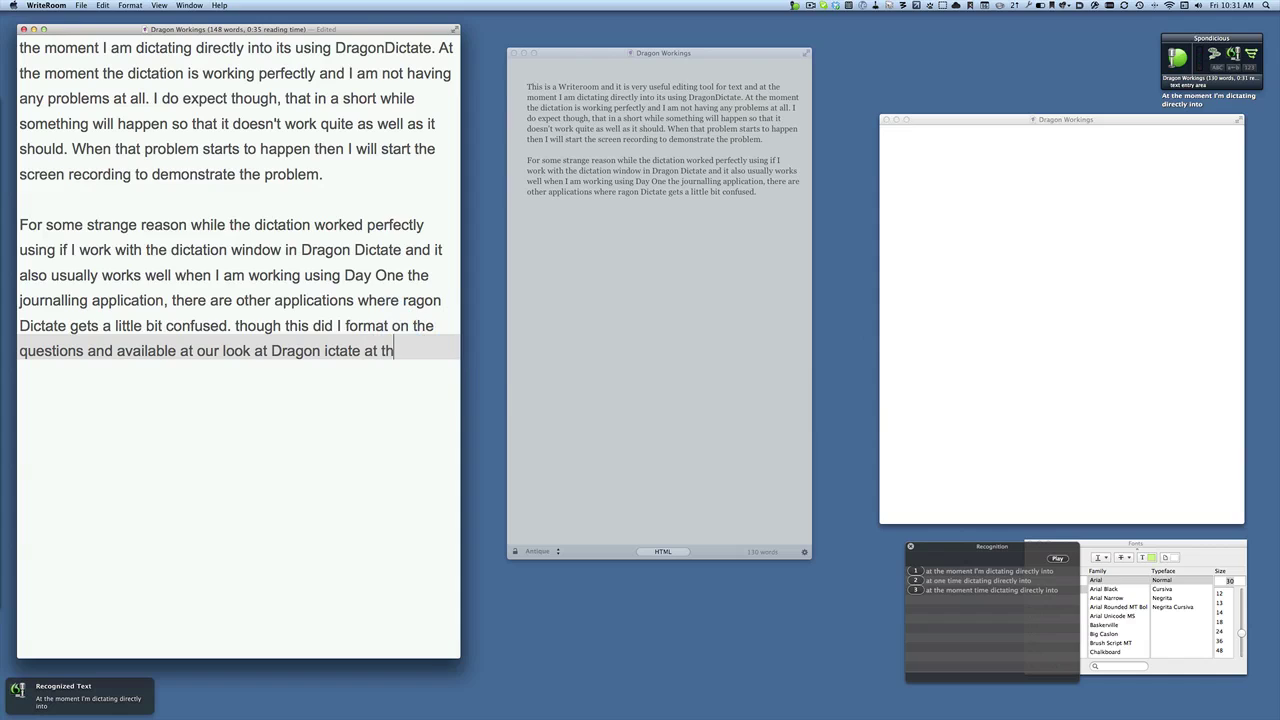
type(" momnt 'm dictating dirctly into")
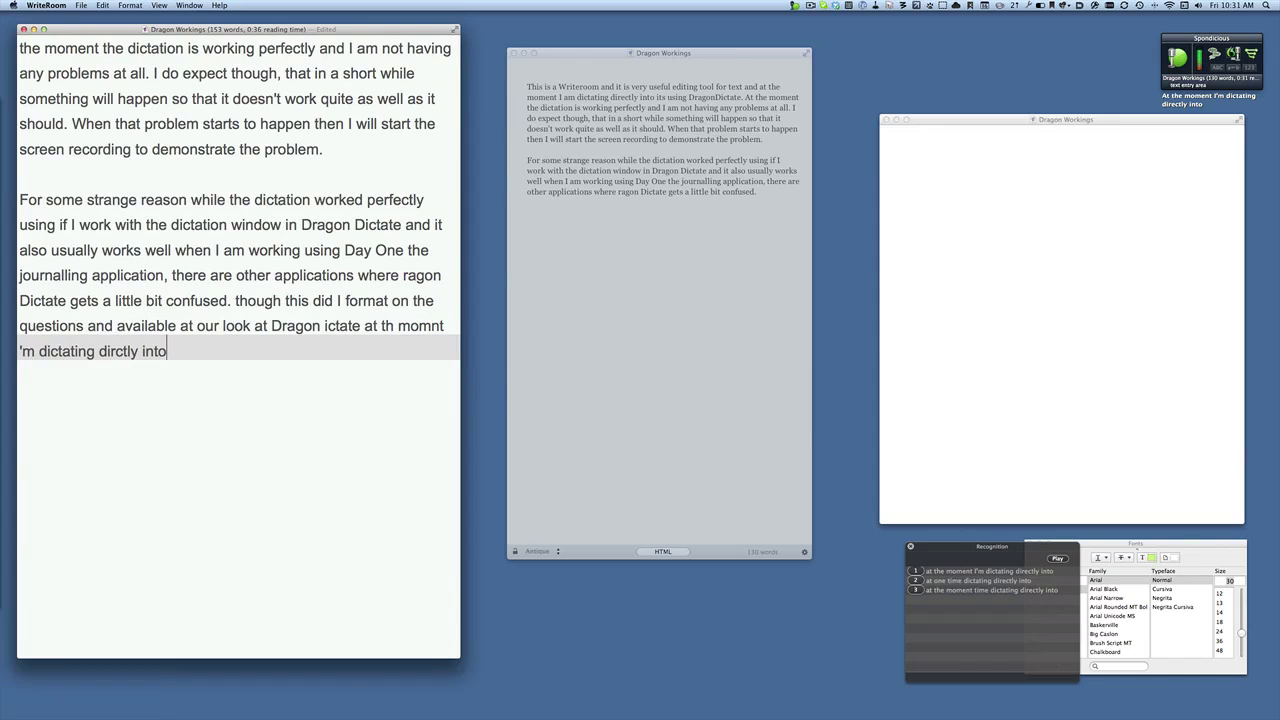
type(" h applicain irm")
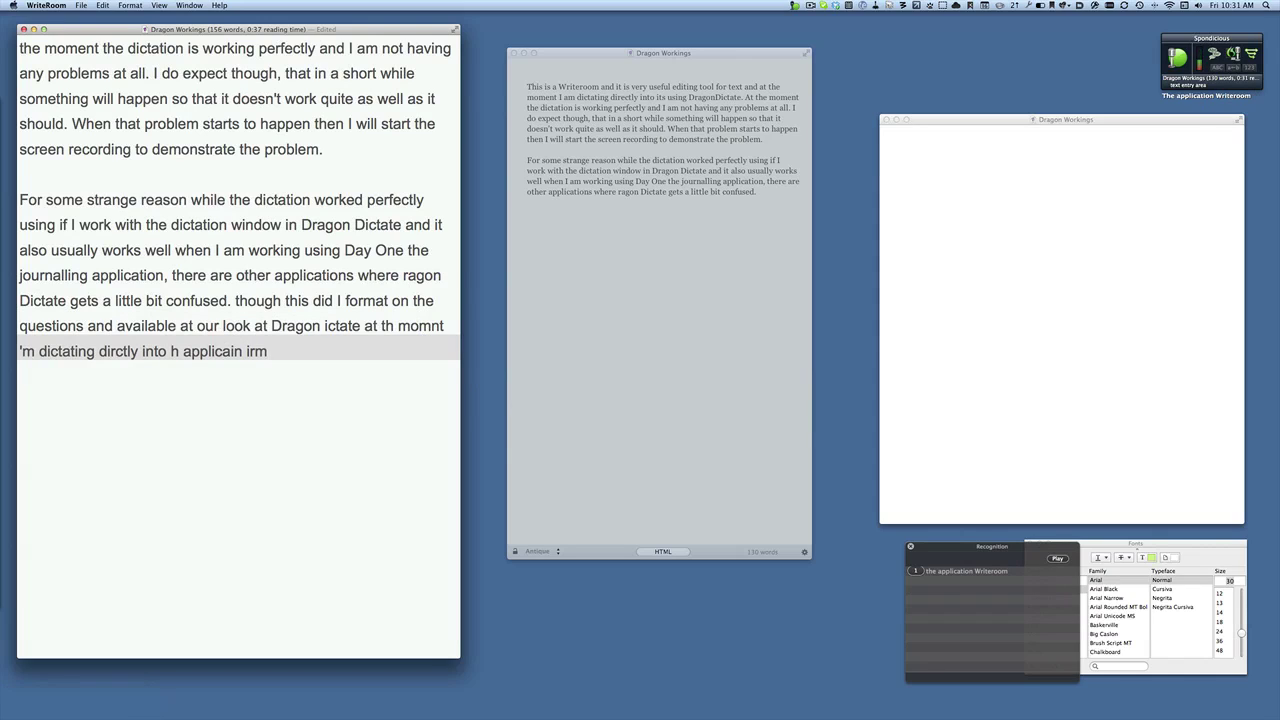
- Continue the paragraph with "and yu can s ha i is n wrking qui as wll as i was a h binnin f h applica"
type(" and yu can s ha i is n wrking")
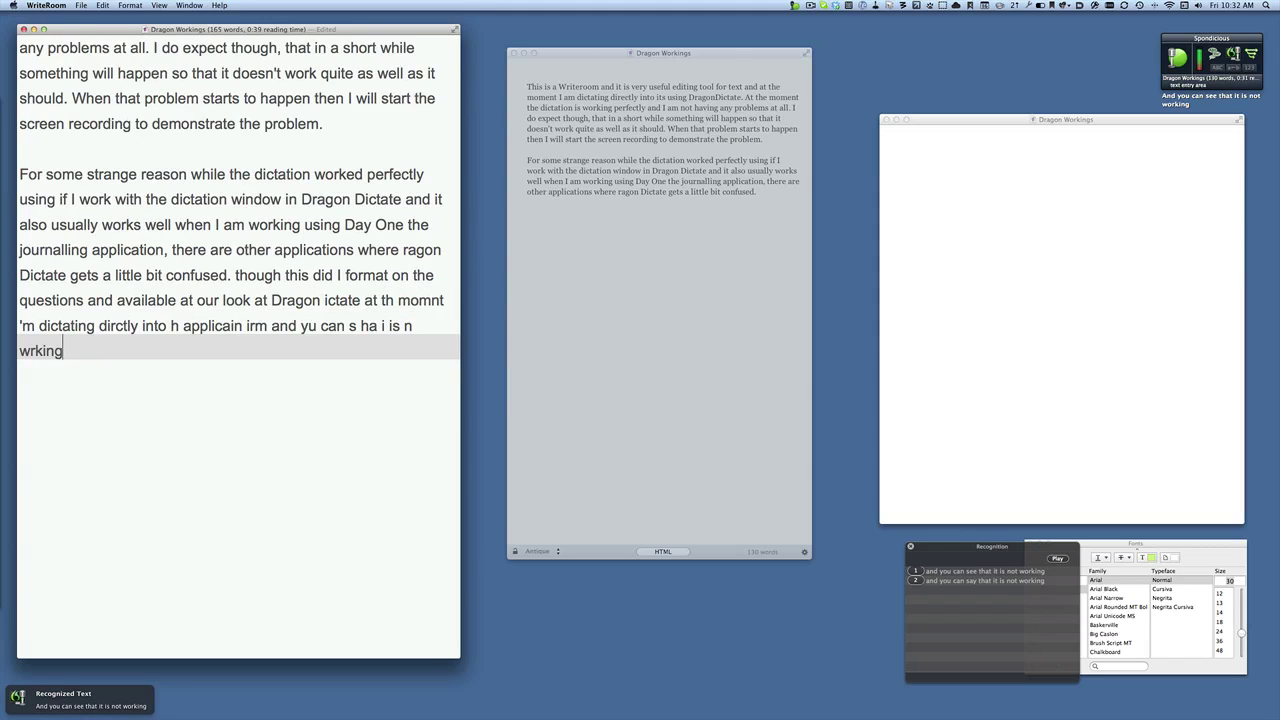
type(" qui as wll as i was")
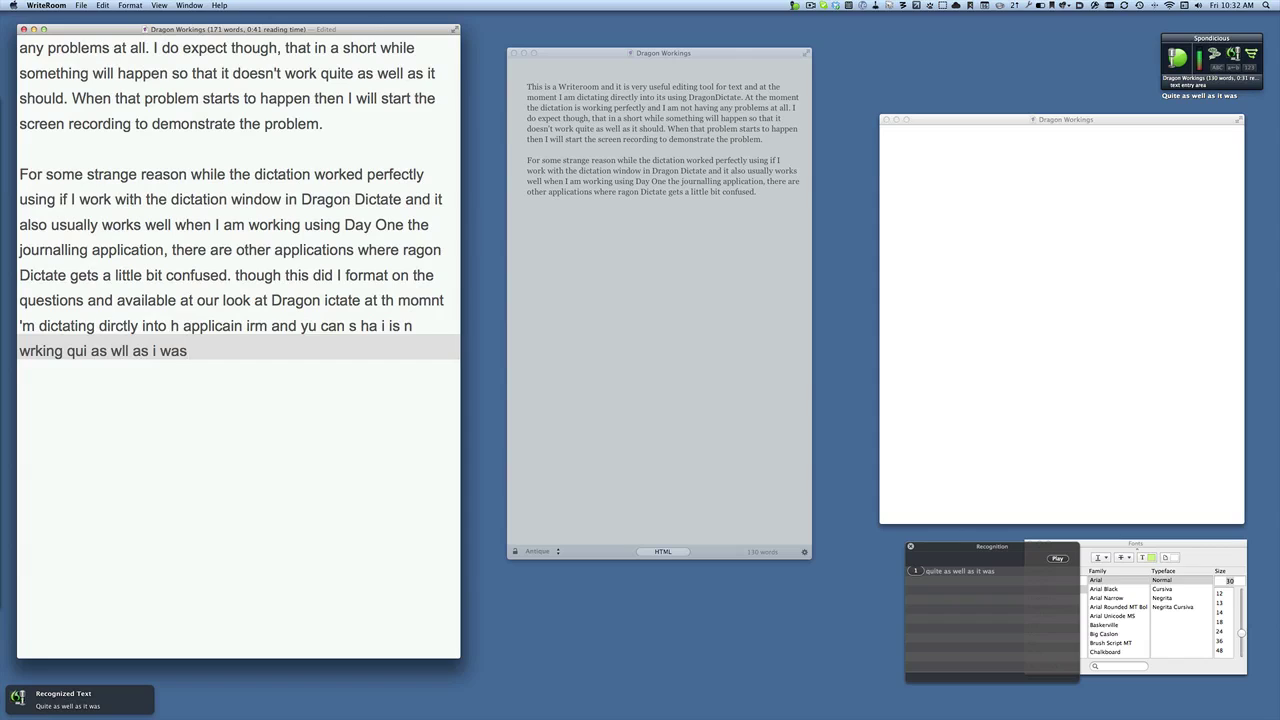
type(" a h binnin f h")
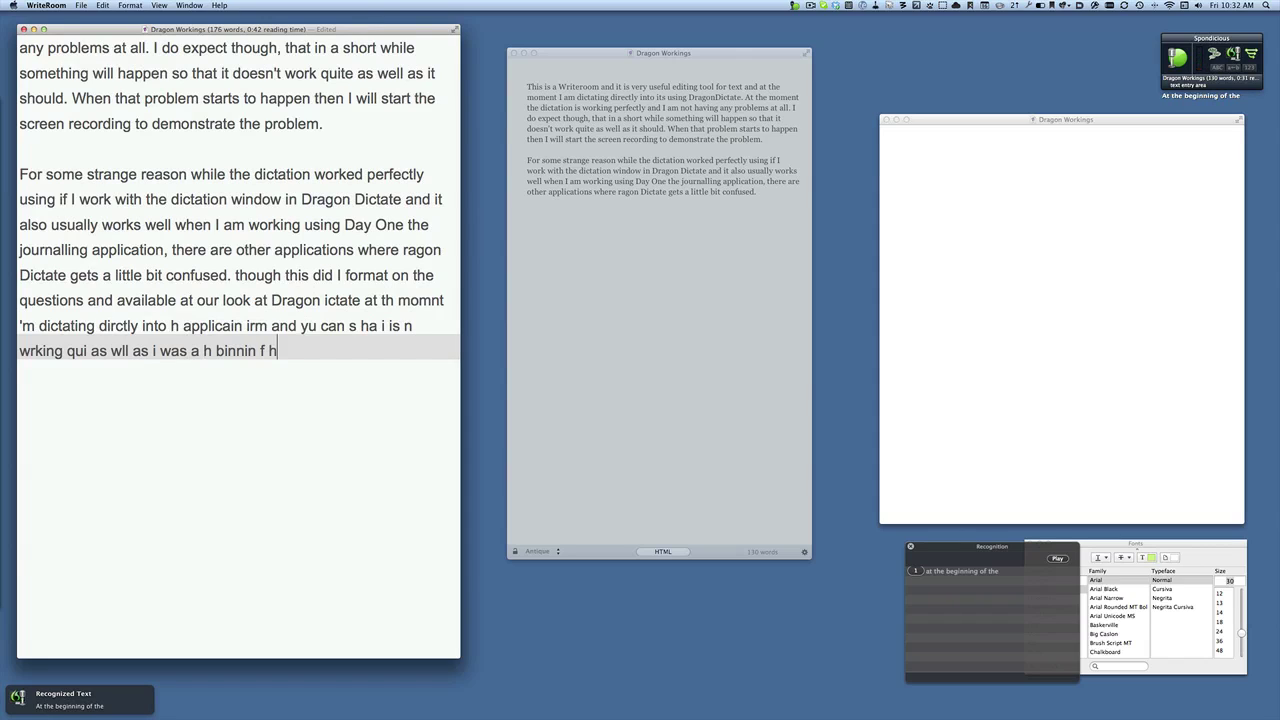
type(" applica")
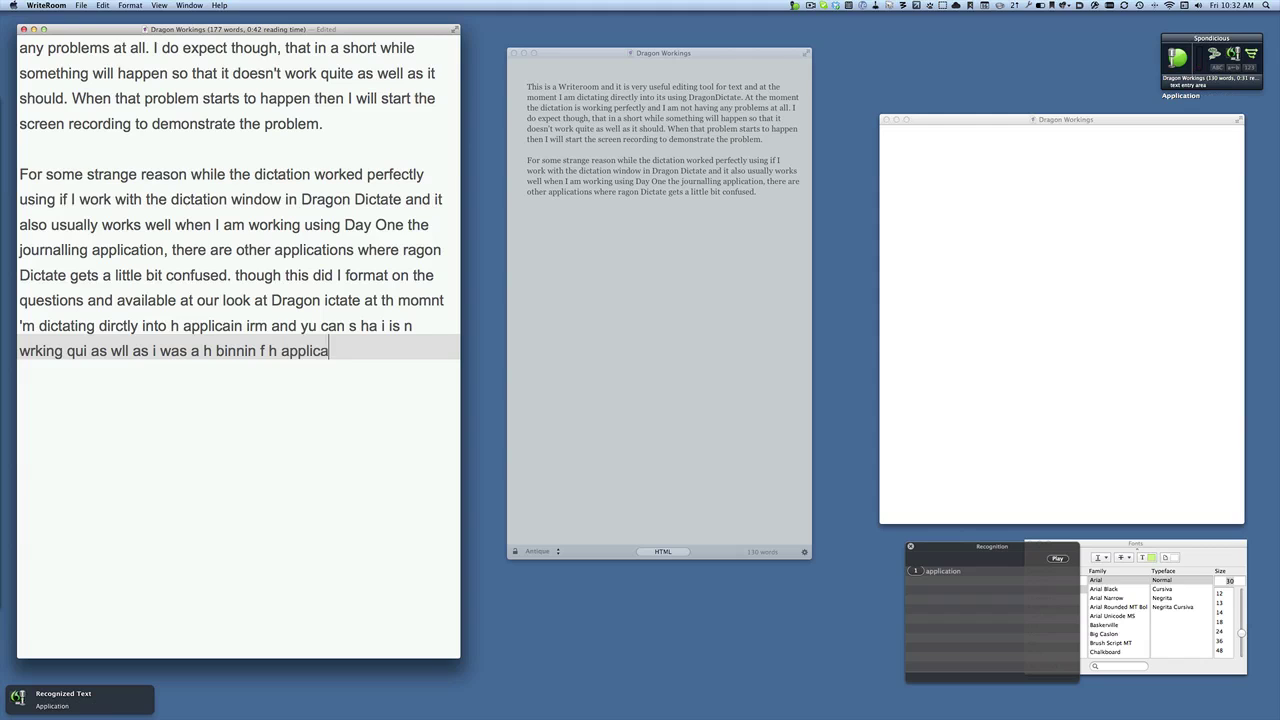
- Replace the trailing "h applica" at the end of the last paragraph with "rcrdin"
key("BackSpace")
key("BackSpace")
key("BackSpace")
key("BackSpace")
key("BackSpace")
key("BackSpace")
key("BackSpace")
key("BackSpace")
key("BackSpace")
key("BackSpace")
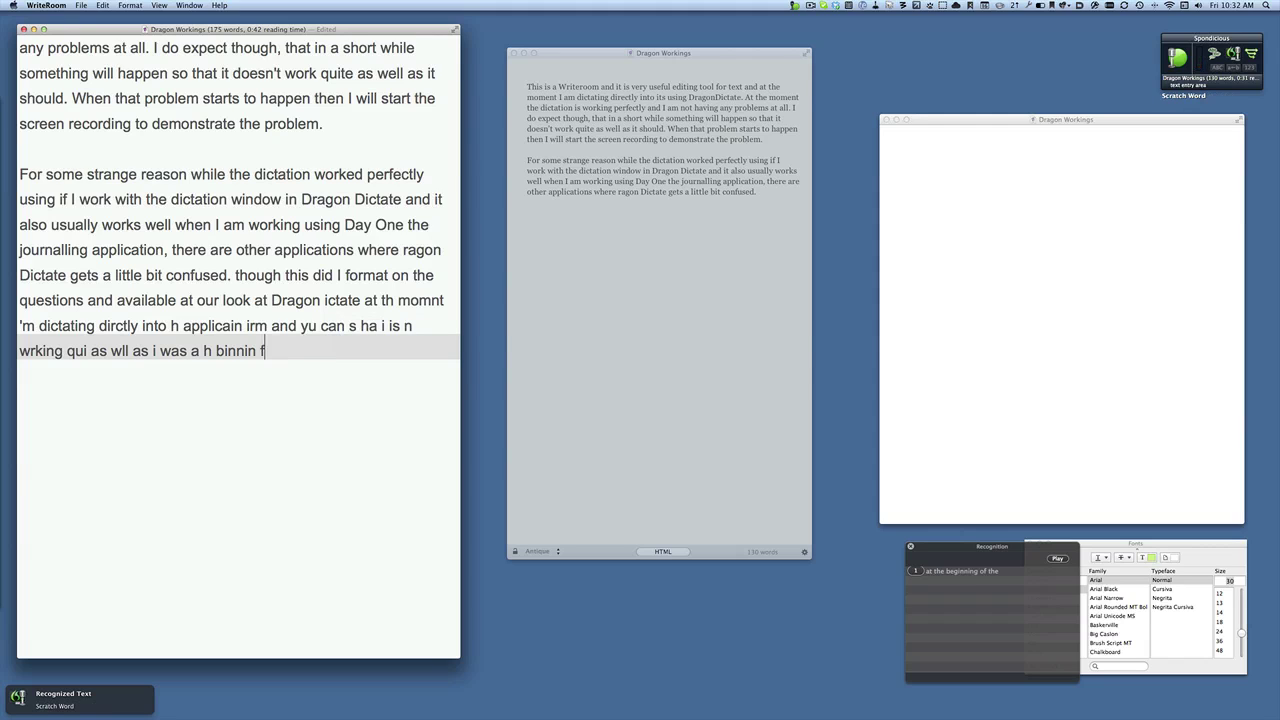
type("rcrdin")
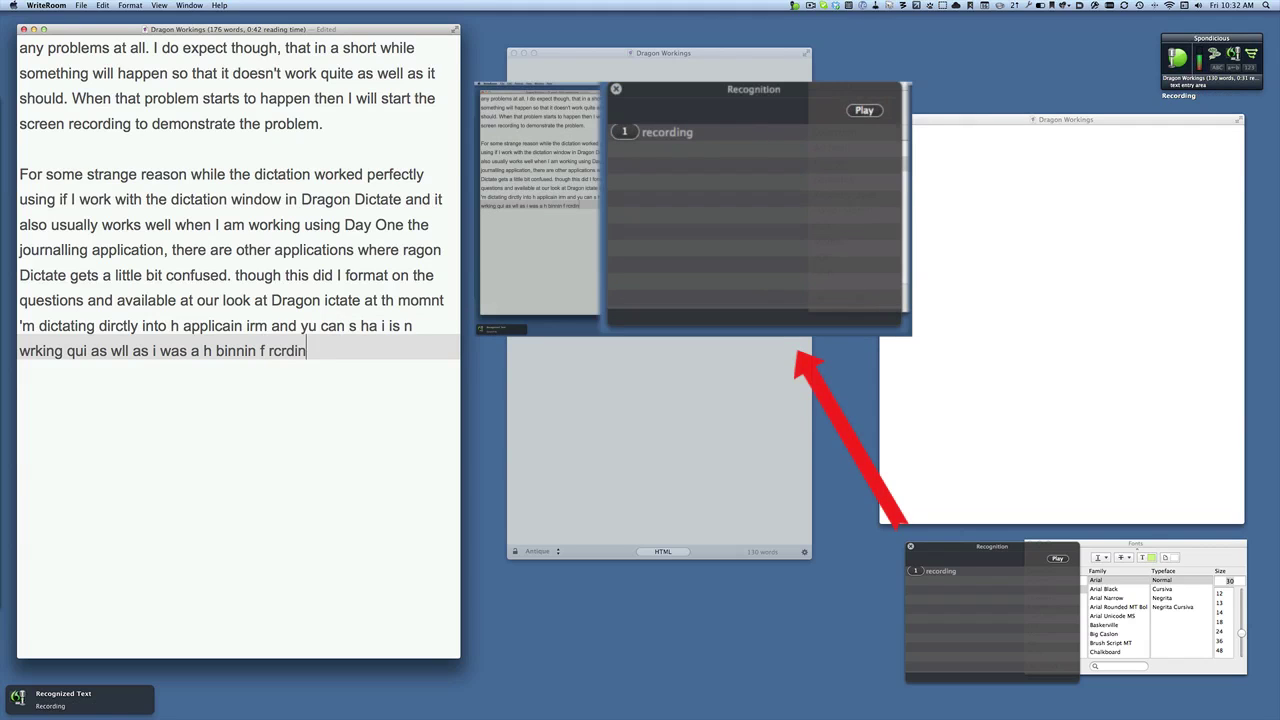
- End the sentence with a period and add "Lrs ar bin missd u vn huh h applicain is acually rcnisin h wrds prprl"
type(". L")
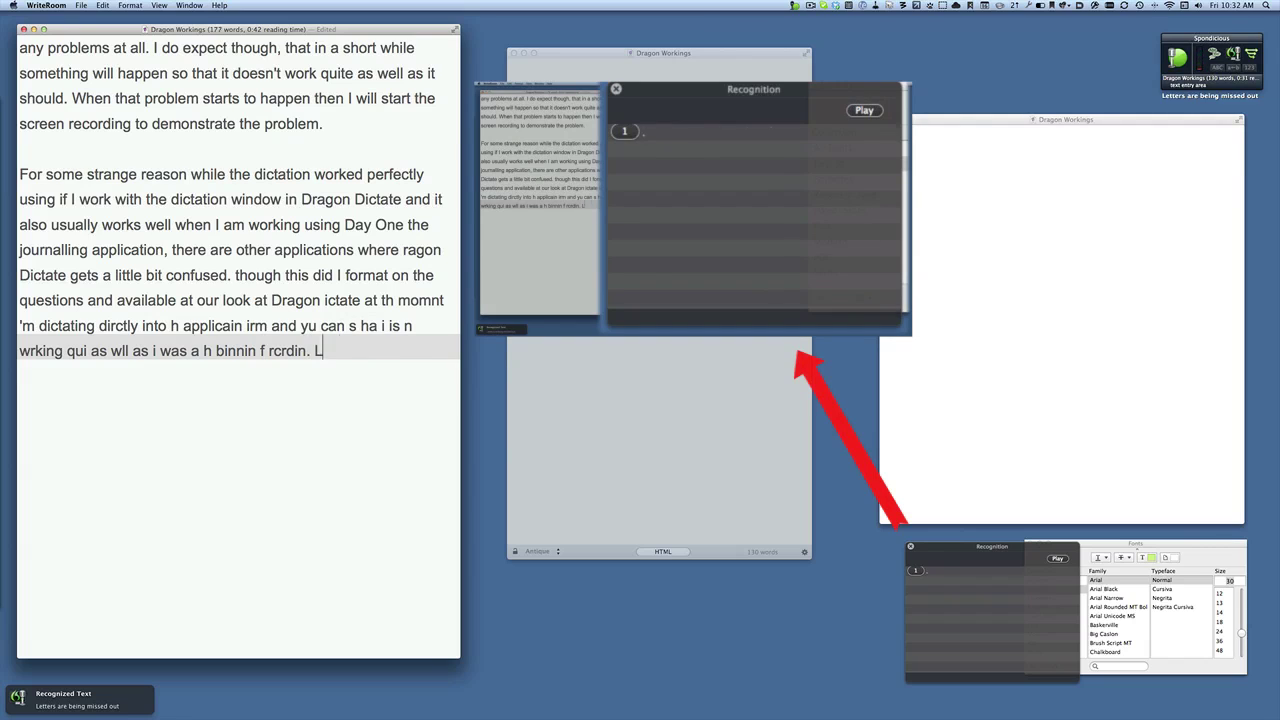
type("rs ar bin missd u")
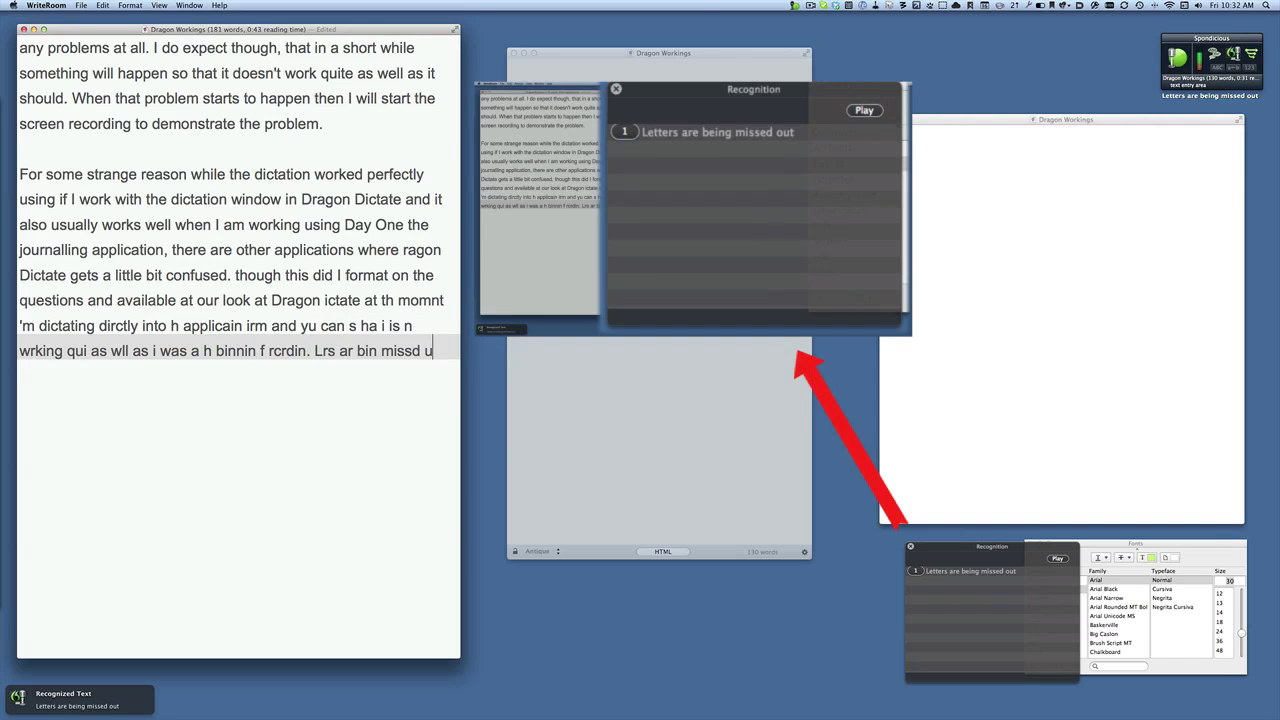
type(" vn huh h applicain is acually")
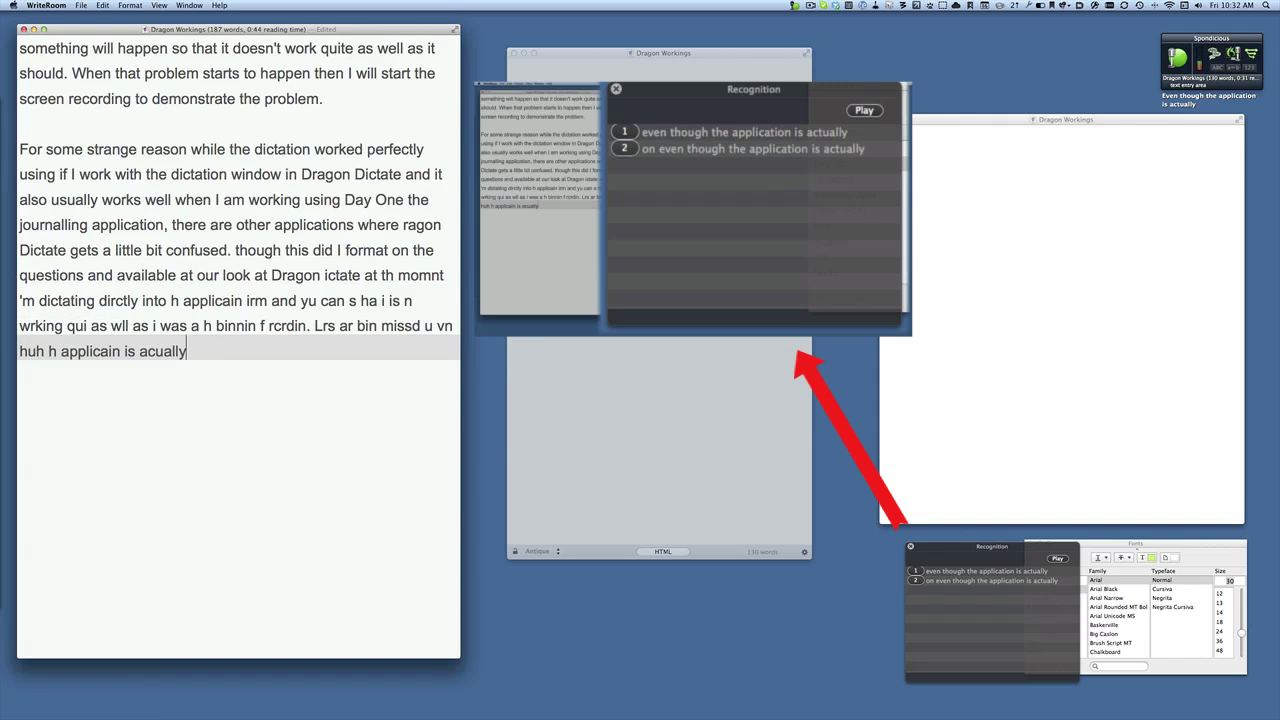
type(" rcnisin h wrds prprl")
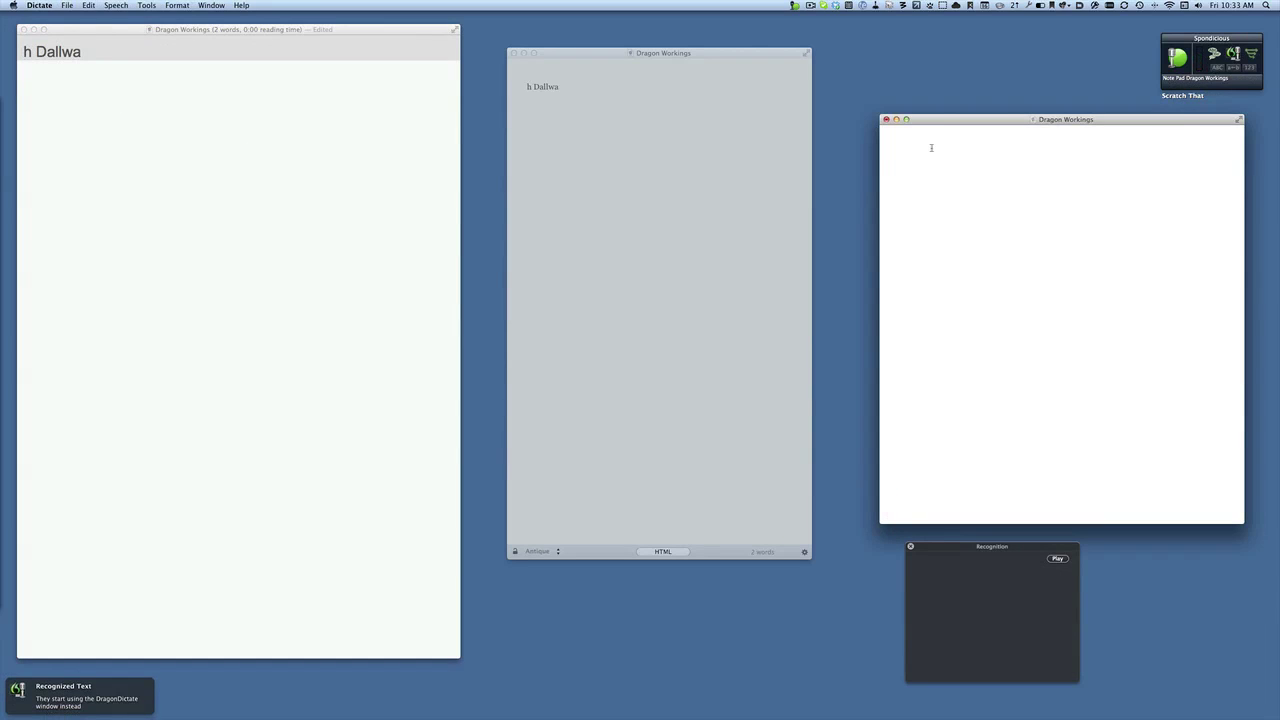
- Enter "They start using the DragonDictate window instead." in the empty Dragon Dictate note pad
type("They start using the DragonDictate window instead")
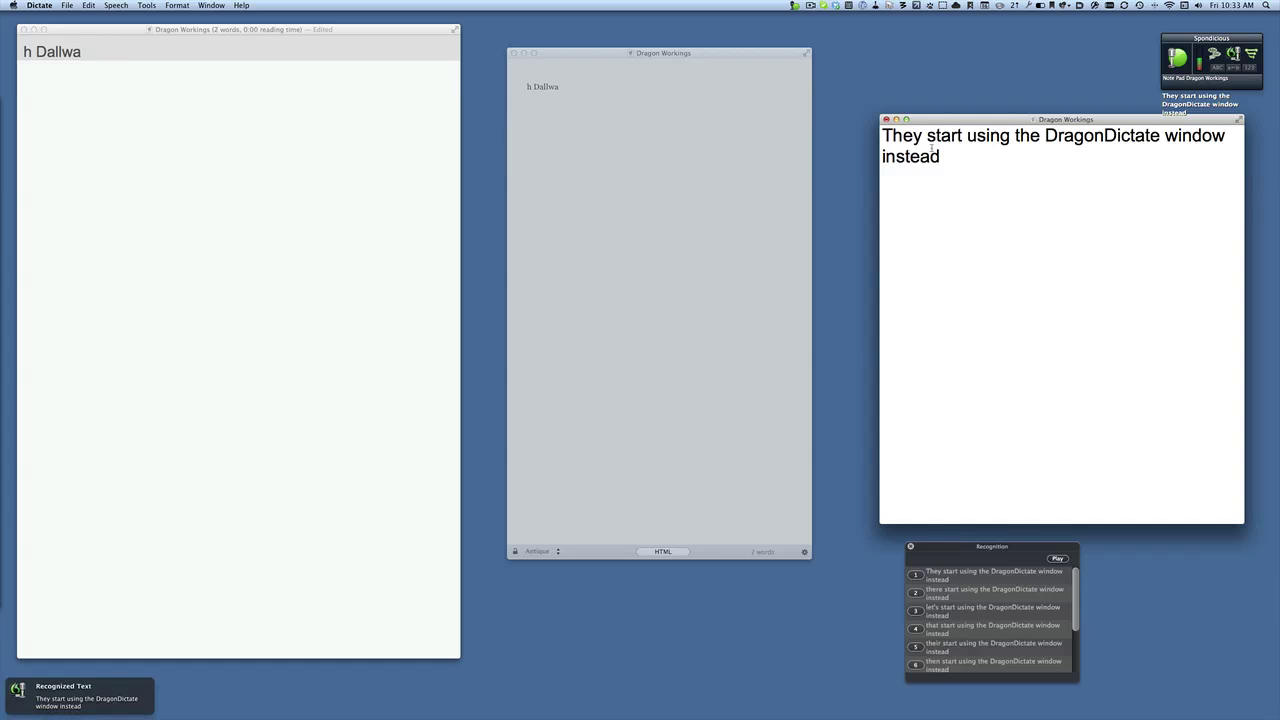
type(".")
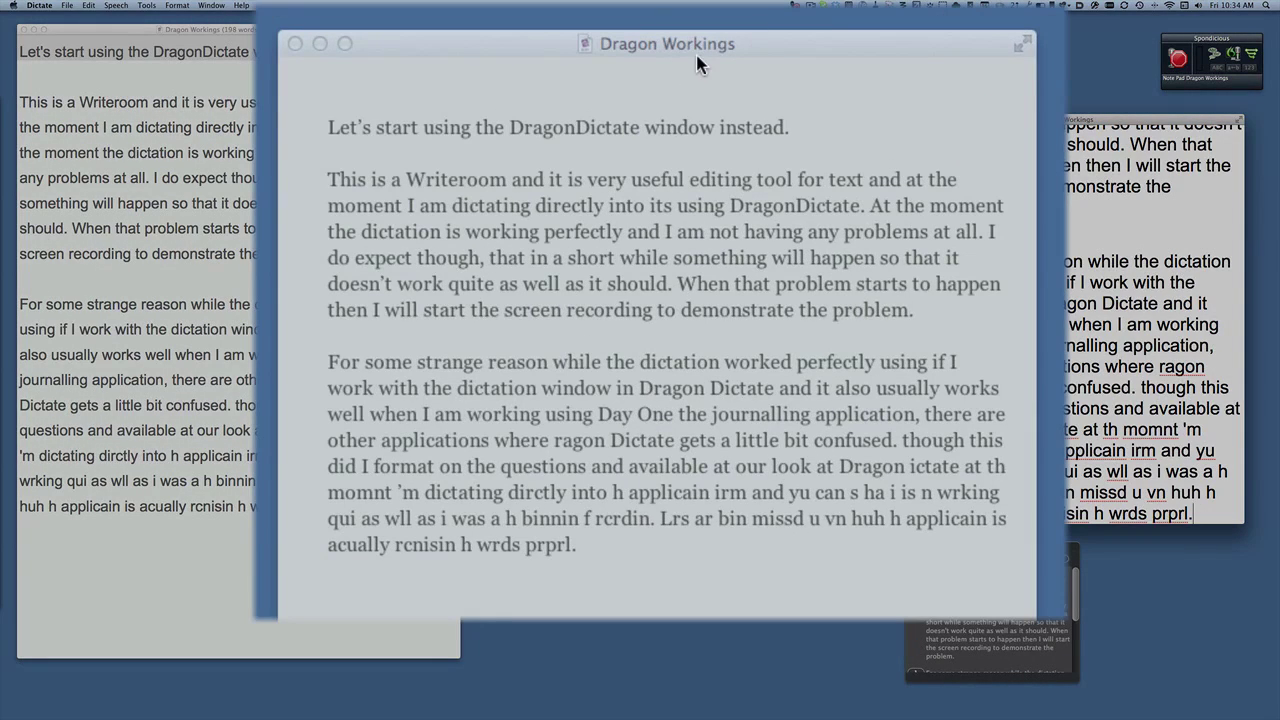
- Switch to Marked, view the document's HTML source, and return to the rendered preview
left_click(660, 38)
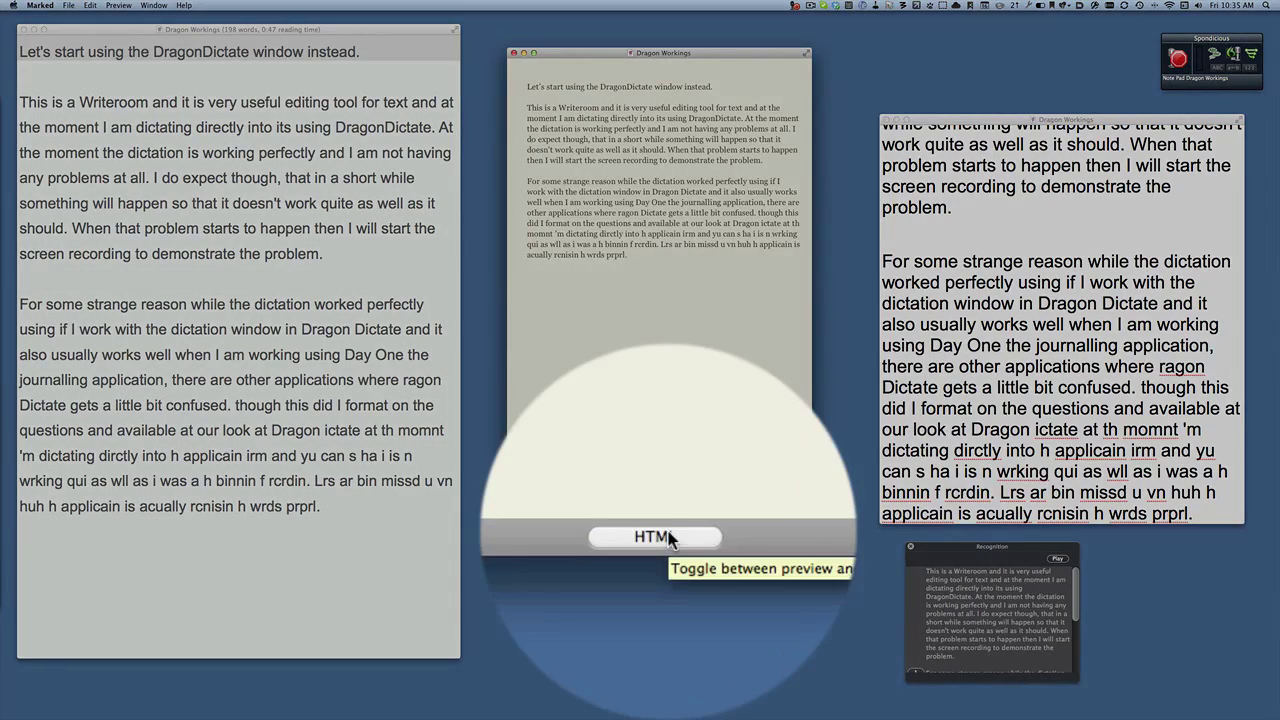
left_click(655, 537)
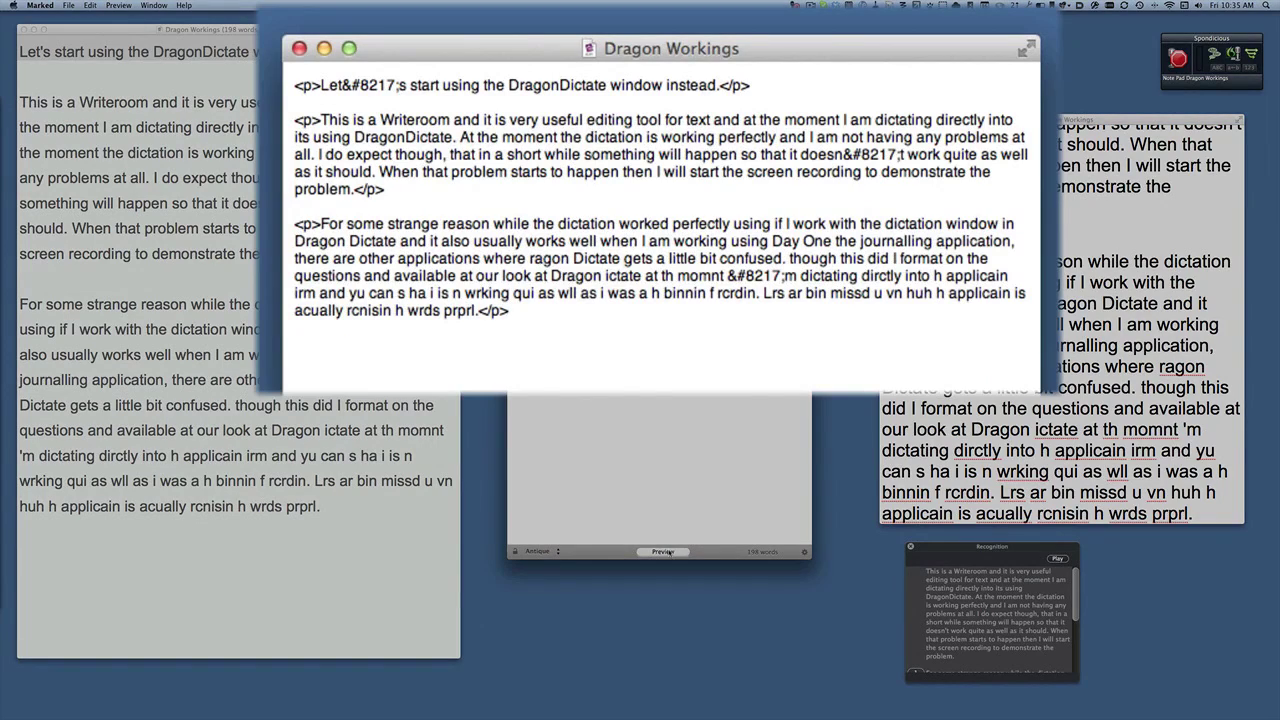
left_click(663, 551)
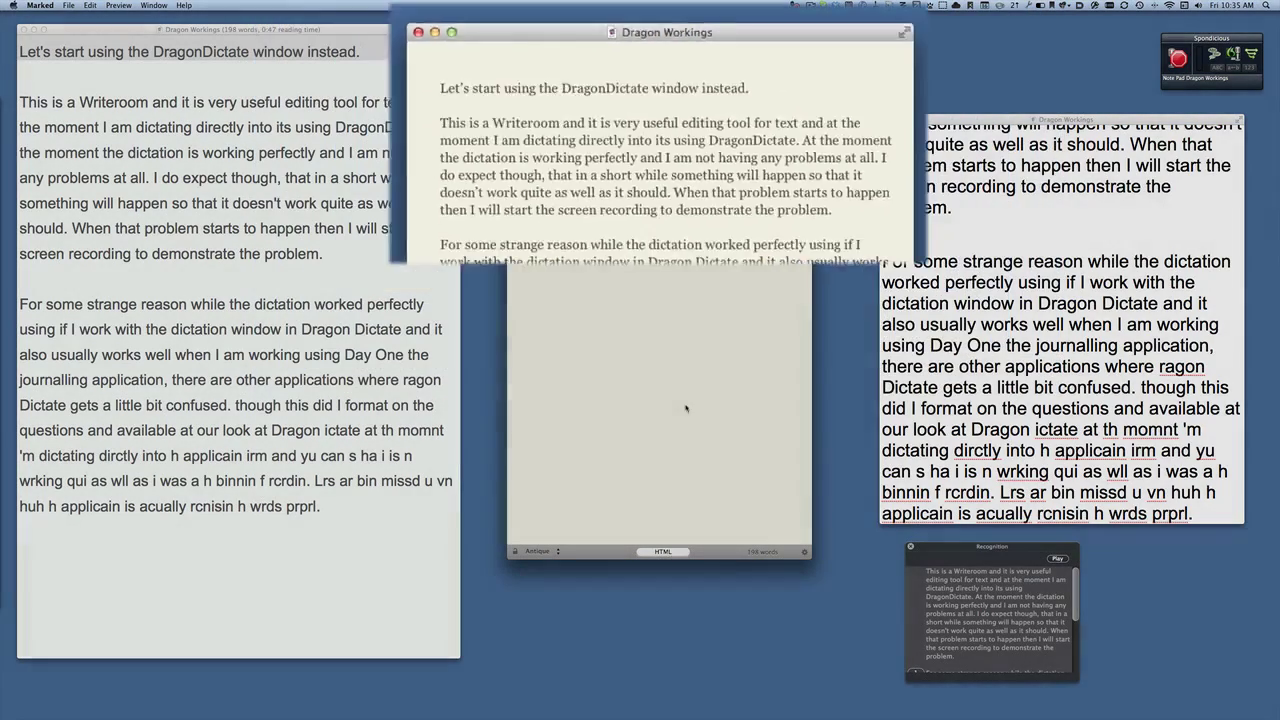
scroll(1027, 307, "up", 5)
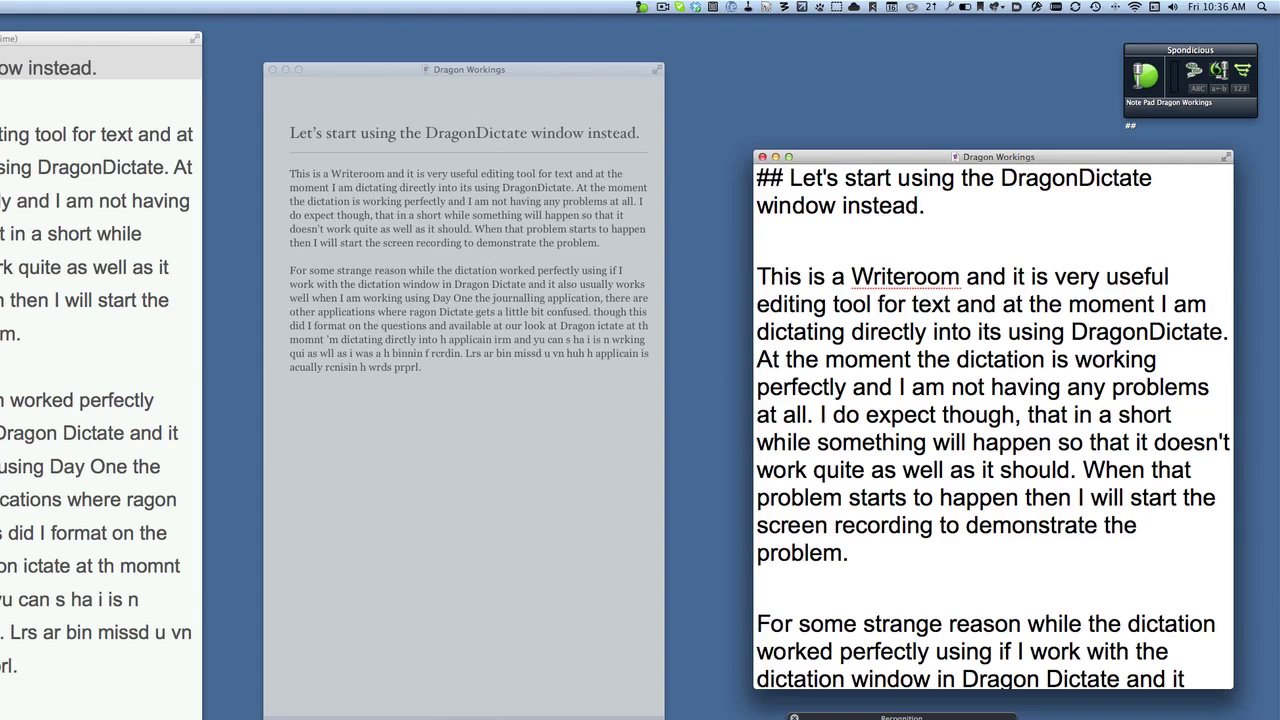
scroll(948, 445, "down", 3)
scroll(948, 445, "down", 5)
right_click(946, 452)
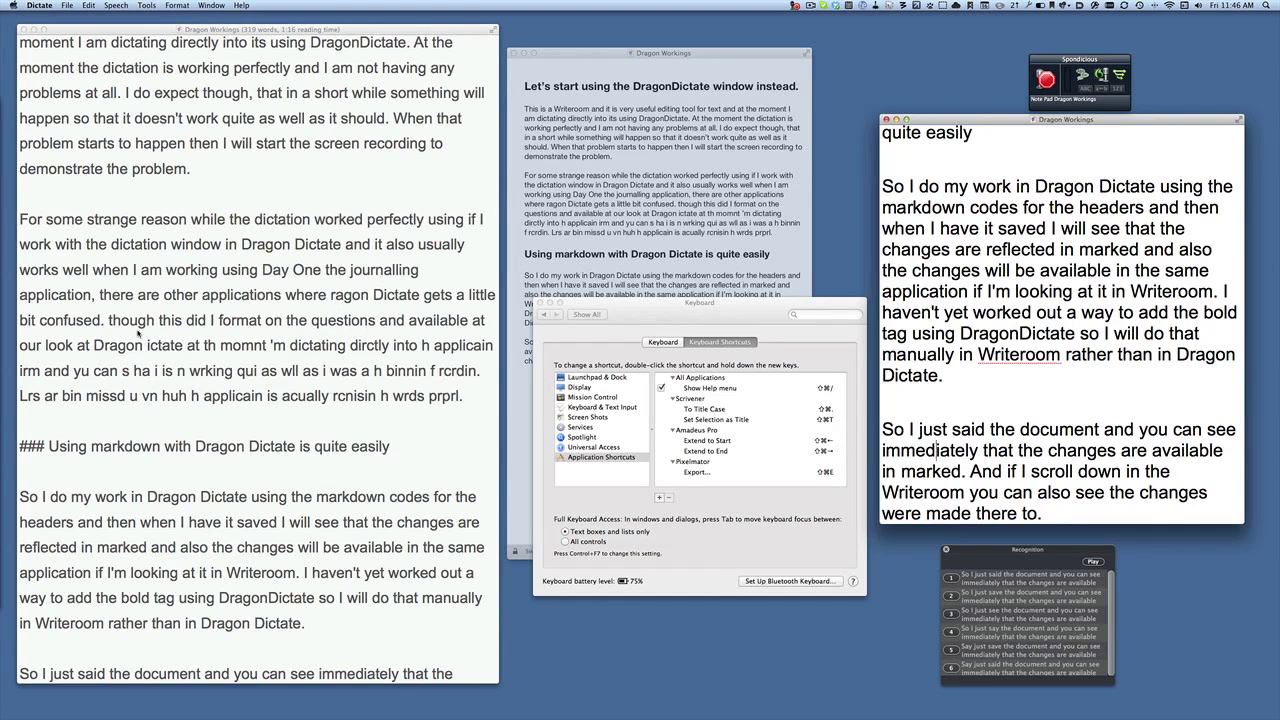
- Switch to WriteRoom and delete the garbled text after "our look at Dragon", from "ictate at th momnt" through "prprl."
left_click(203, 356)
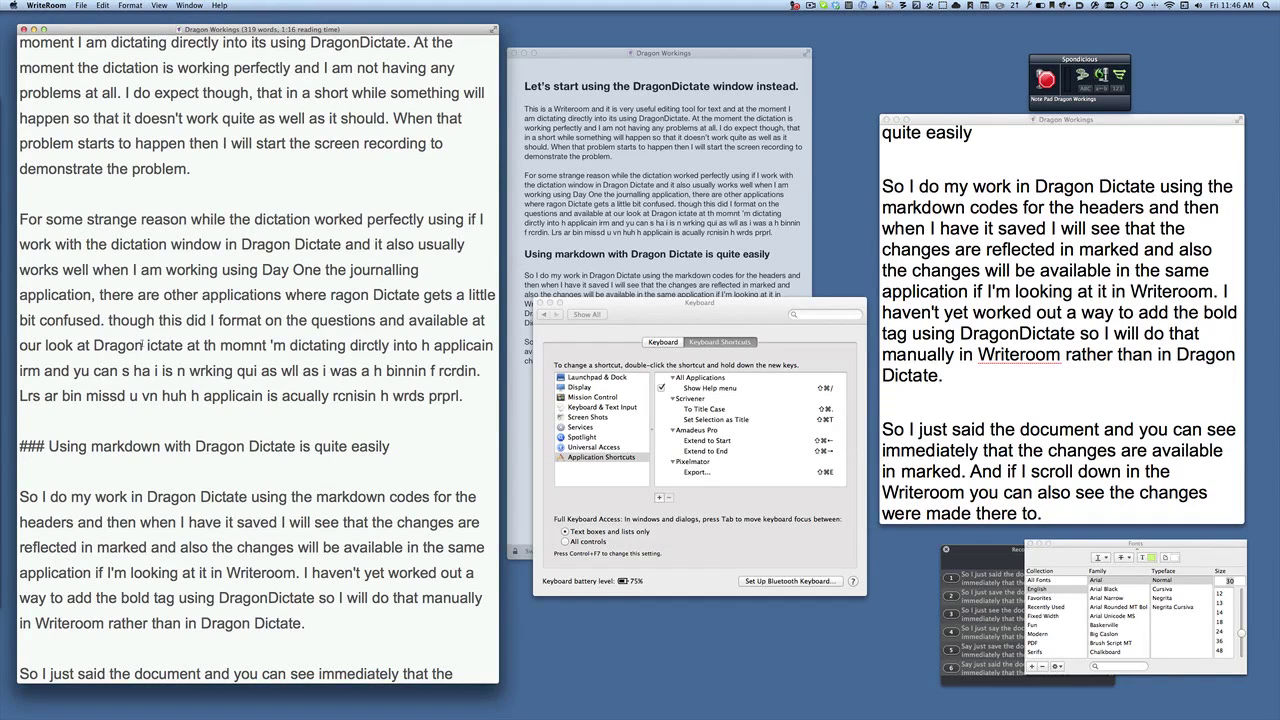
left_click_drag(144, 345, 463, 396)
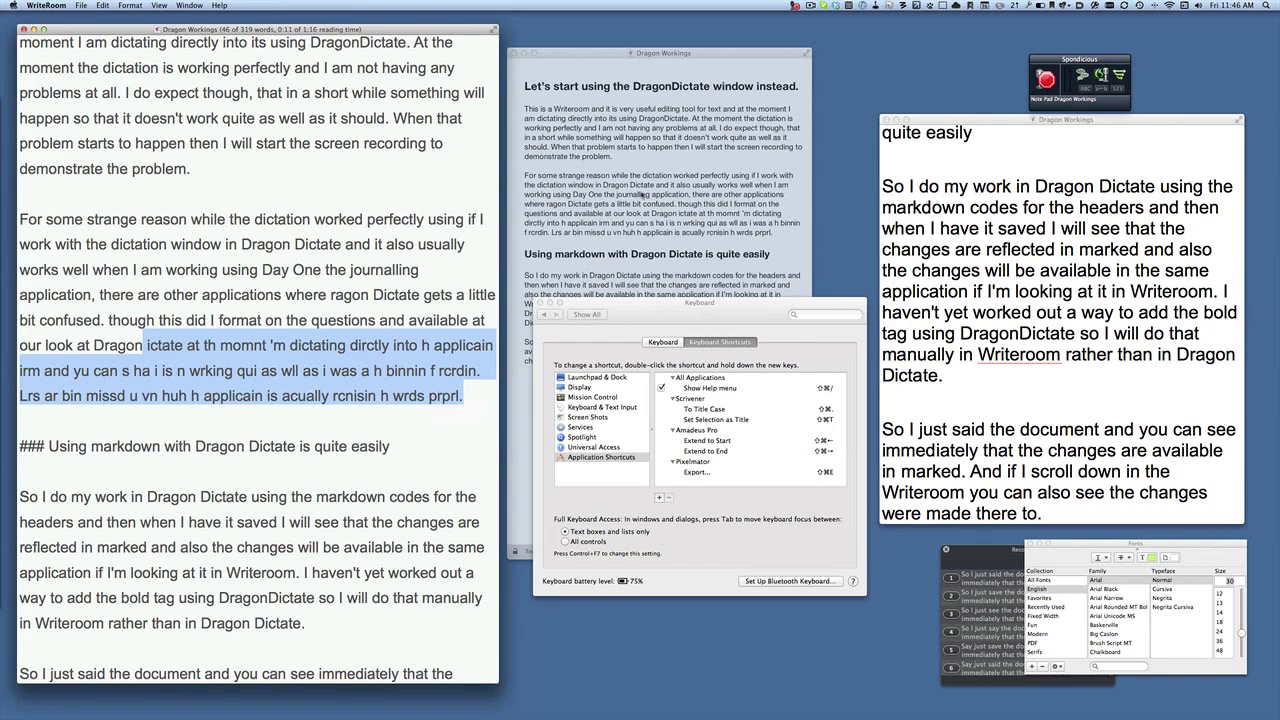
left_click(928, 255)
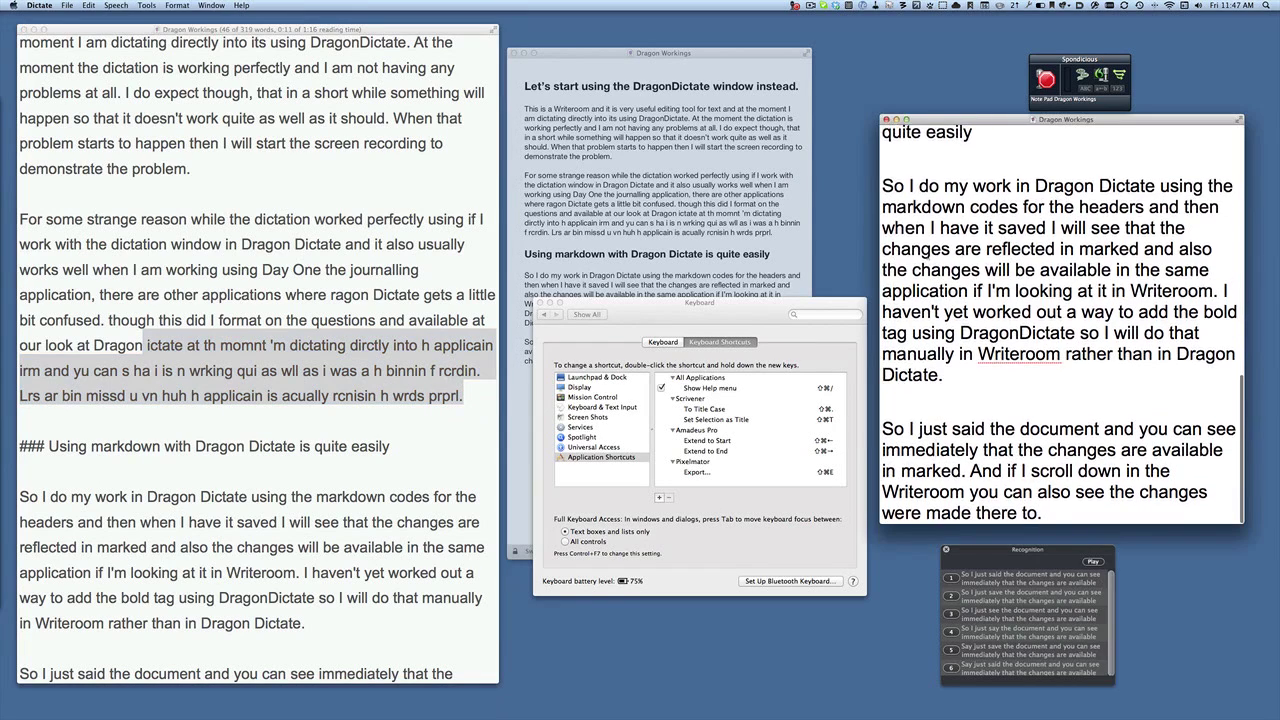
scroll(928, 255, "up", 5)
scroll(928, 253, "down", 5)
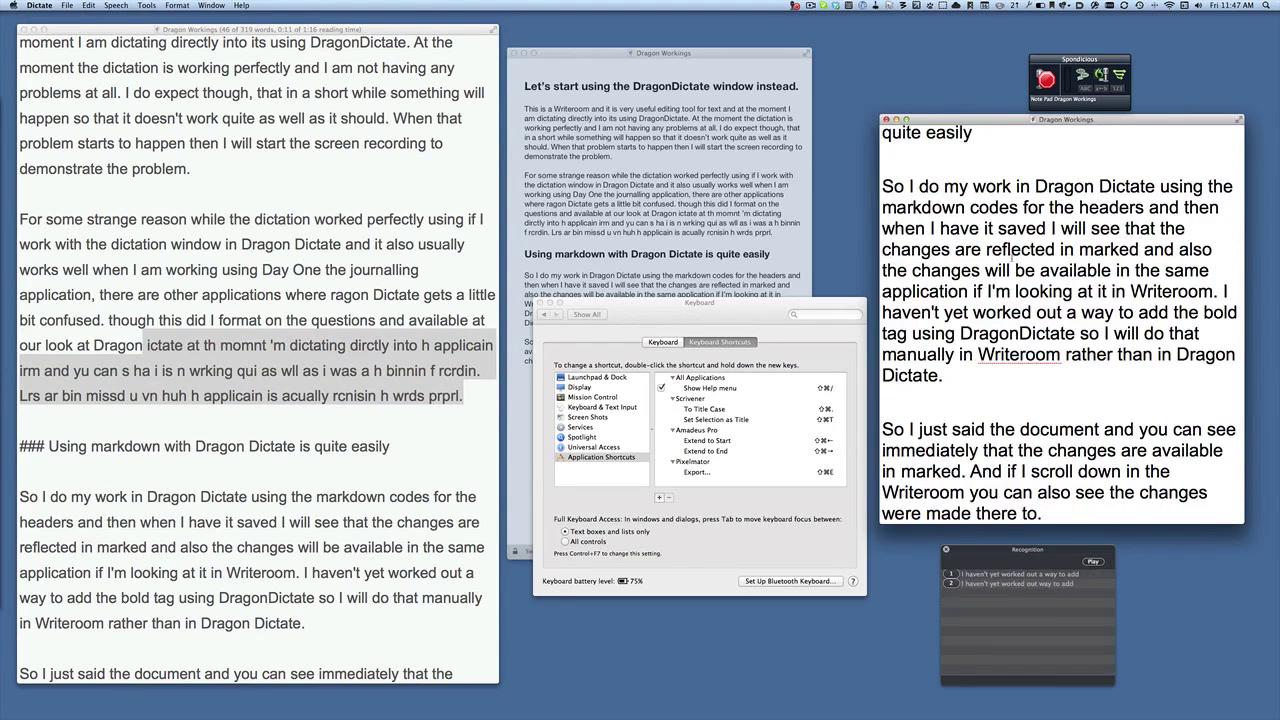
left_click(246, 437)
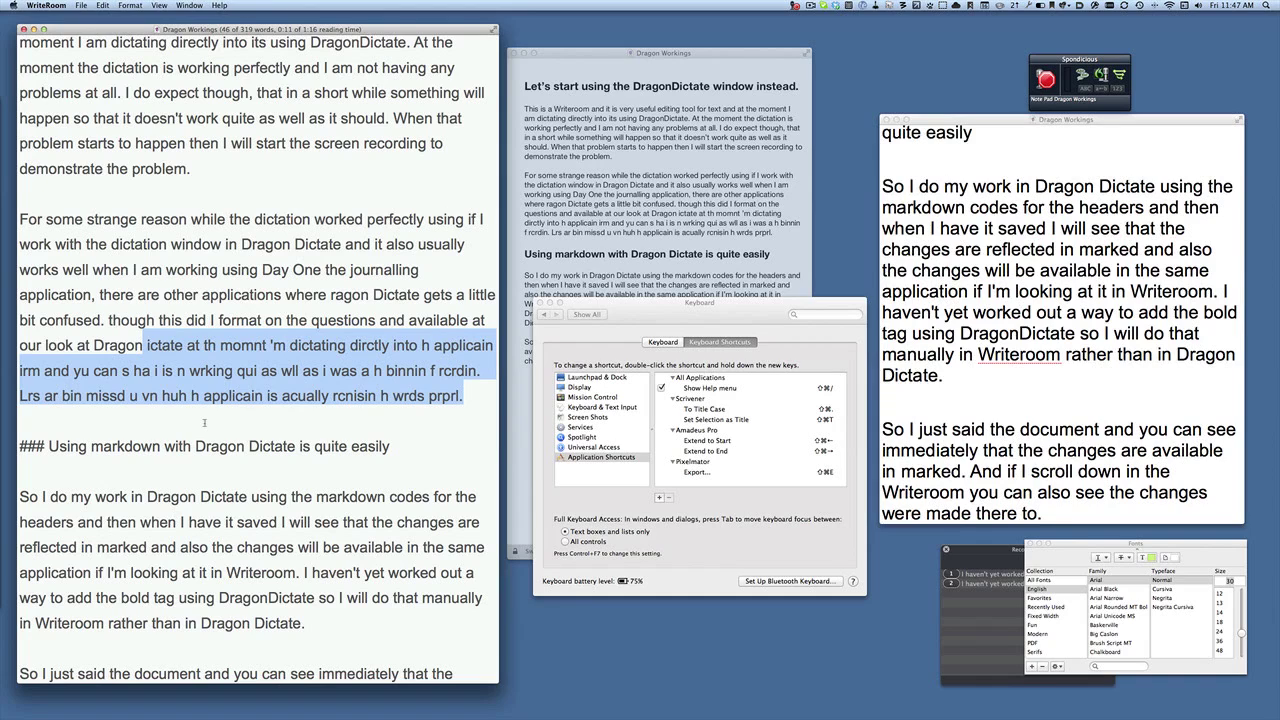
key("BackSpace")
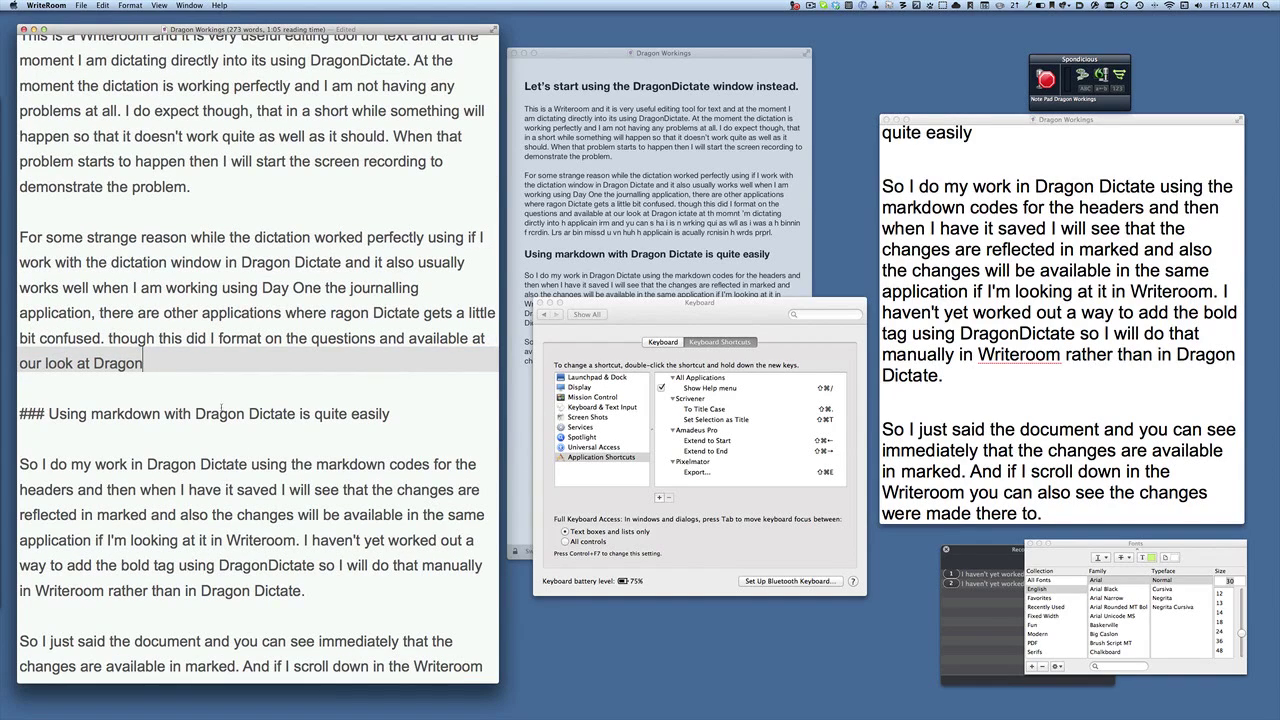
- Apply Markdown bold to "Dragon Dictate" in the paragraph below the ### heading and Markdown italics to "format" in the paragraph above it
double_click(160, 464)
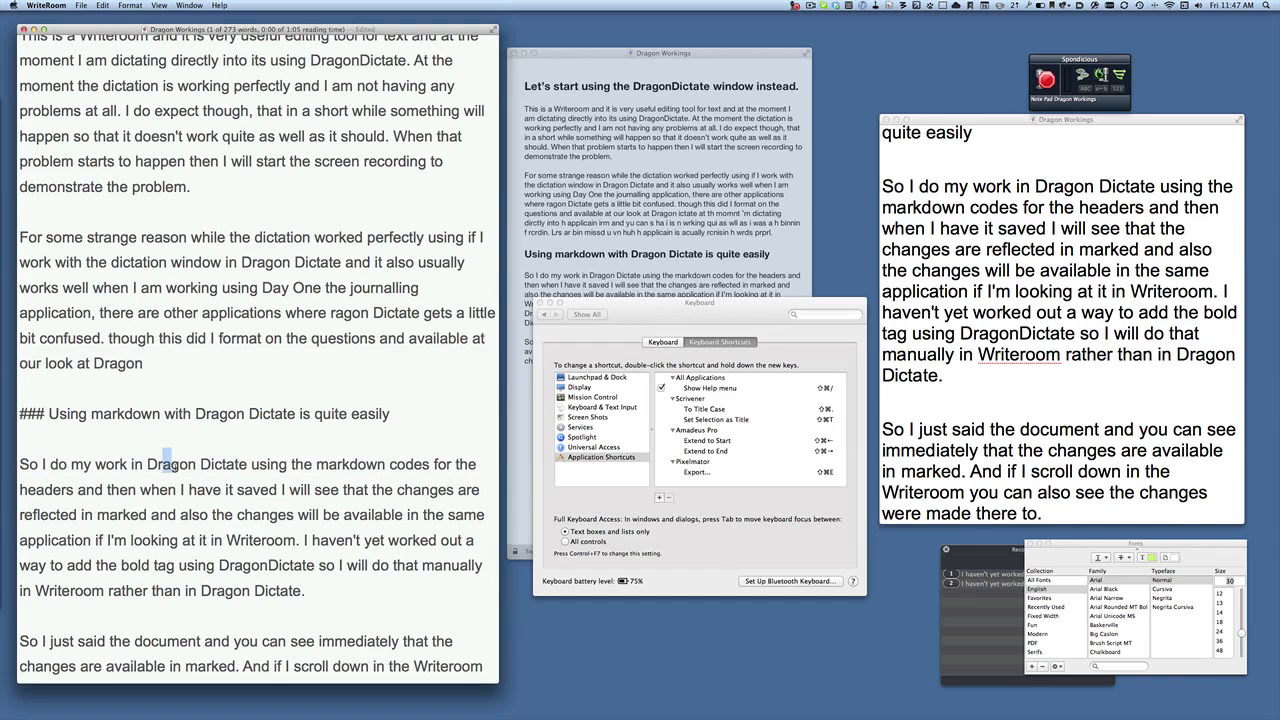
left_click(245, 464, "shift")
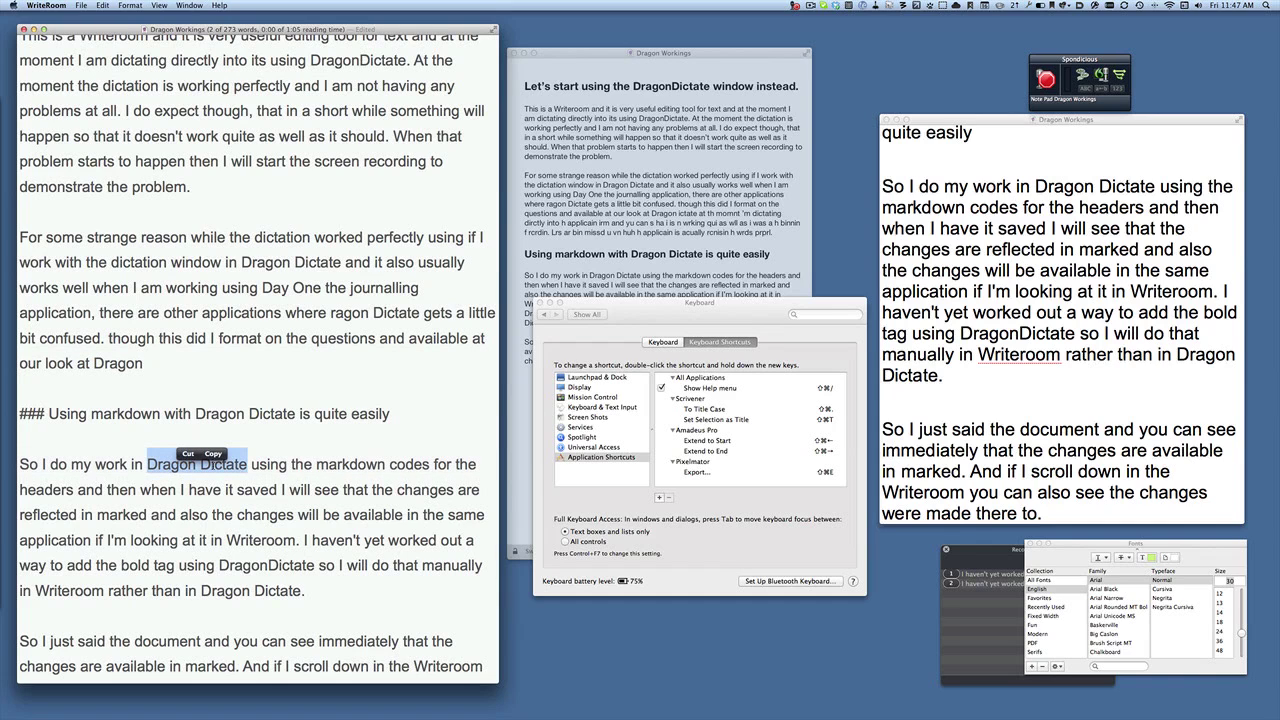
key("ctrl+alt")
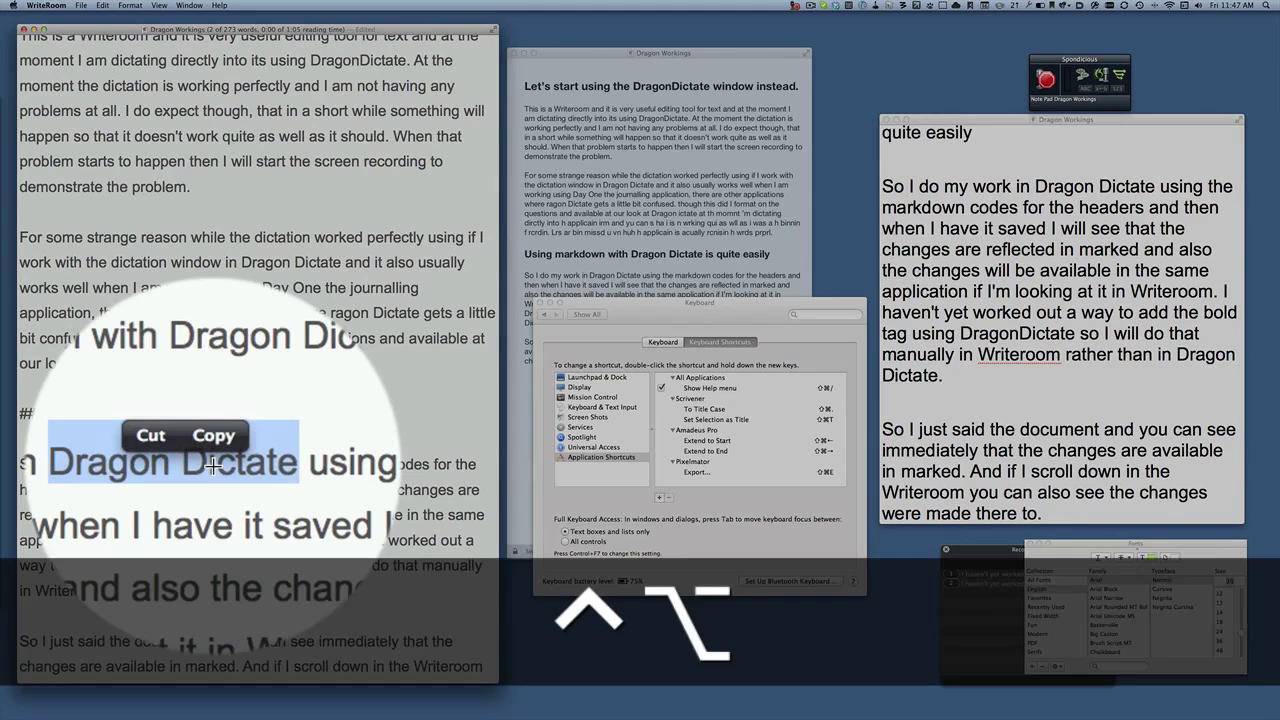
key("ctrl+alt+b")
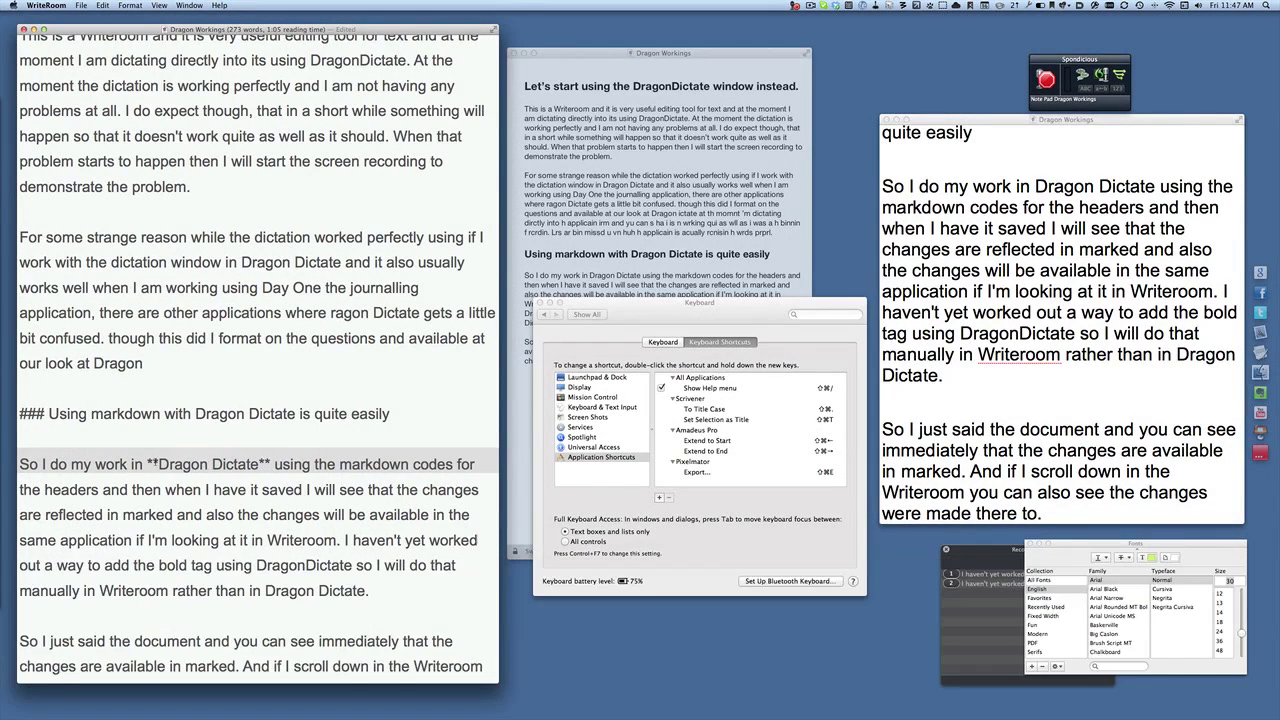
double_click(245, 338)
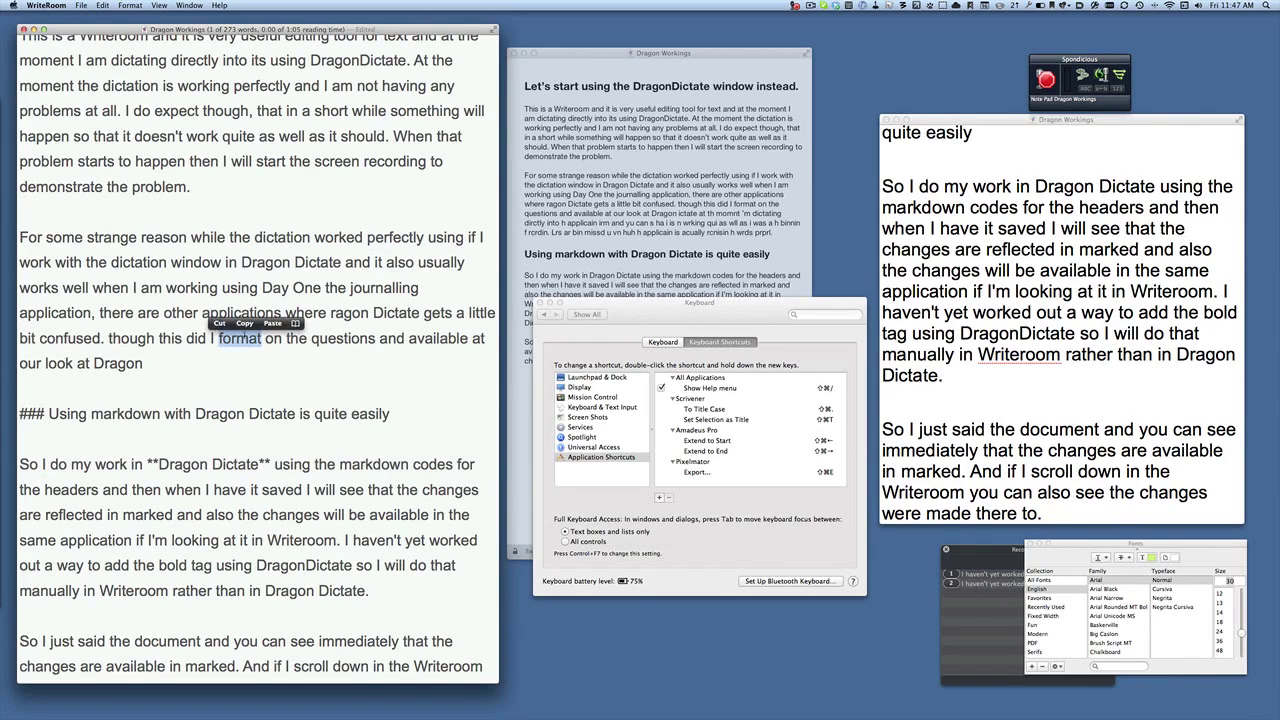
key("ctrl+alt+i")
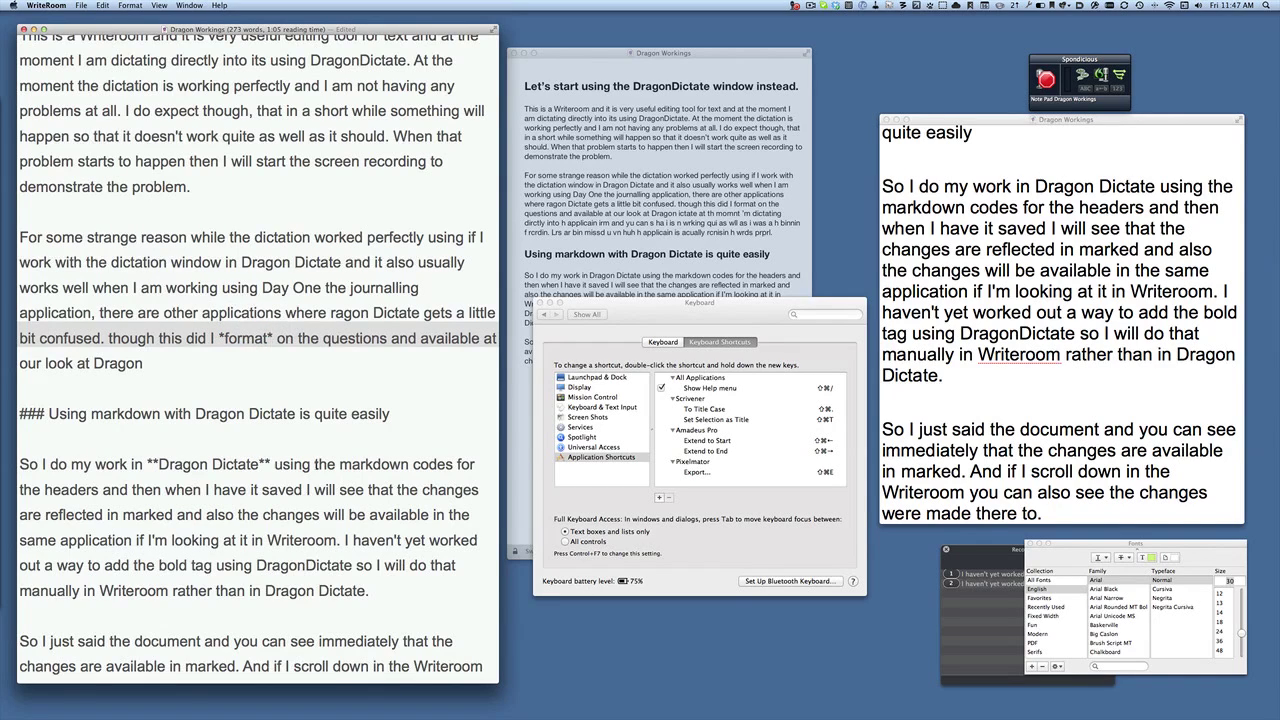
- Switch to Marked and show the HTML source of the edited document
scroll(33, 372, "down", 3)
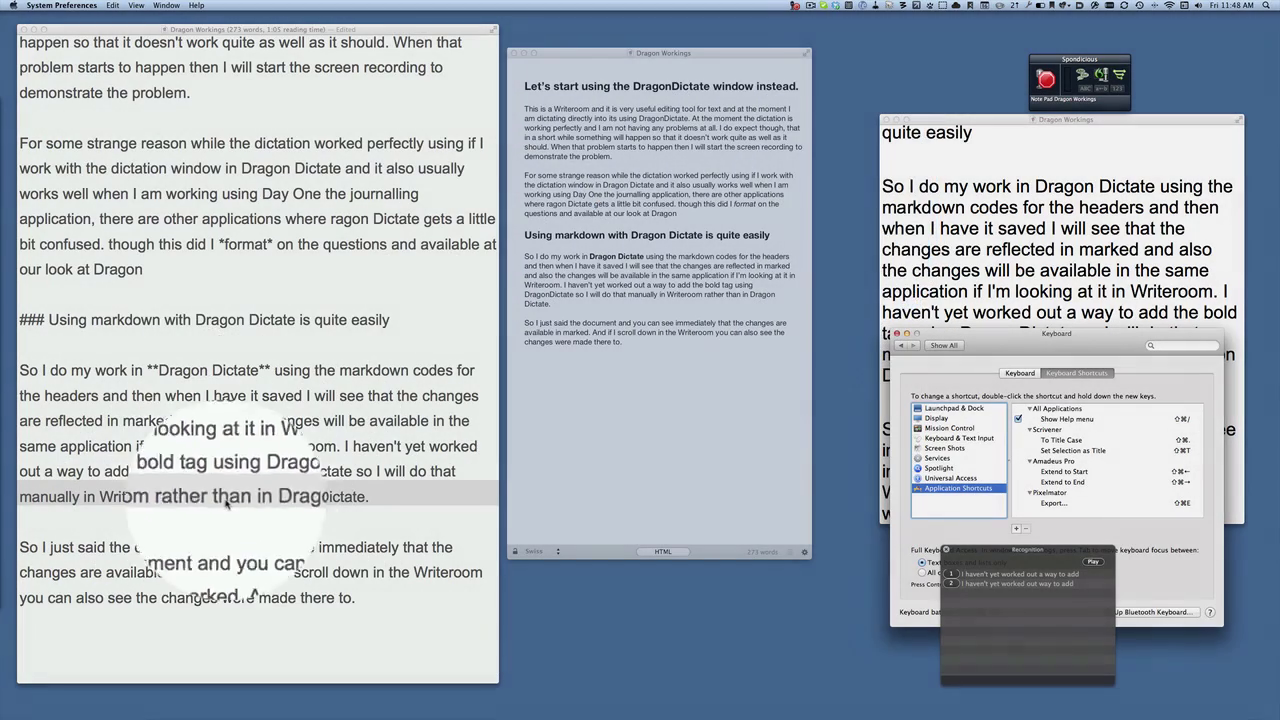
key("super+Tab")
key("super+u")
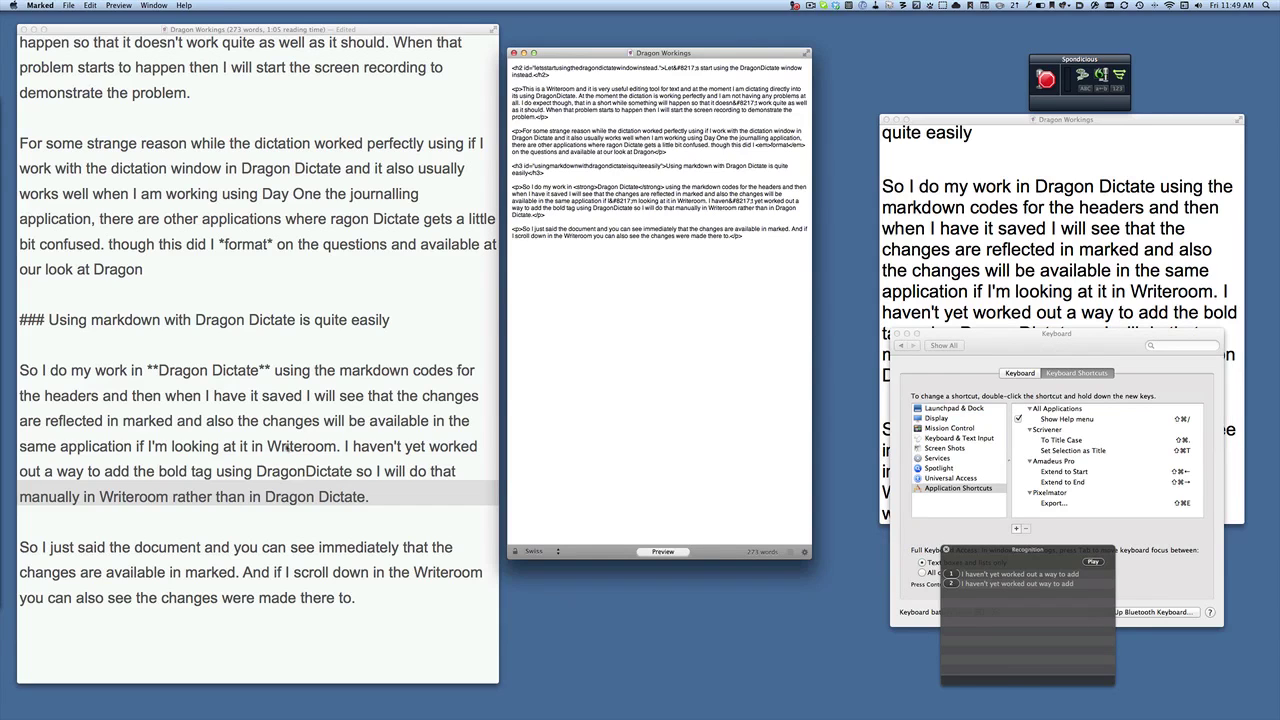
left_click(280, 495)
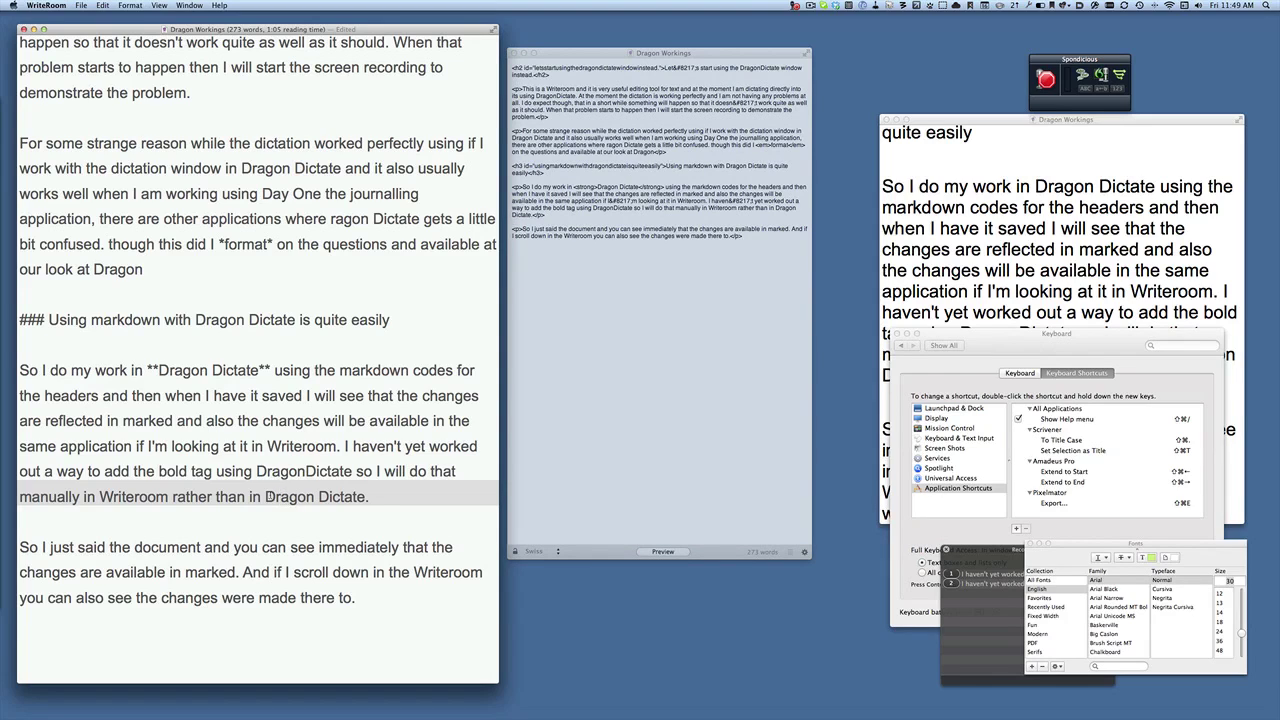
left_click_drag(265, 496, 366, 496)
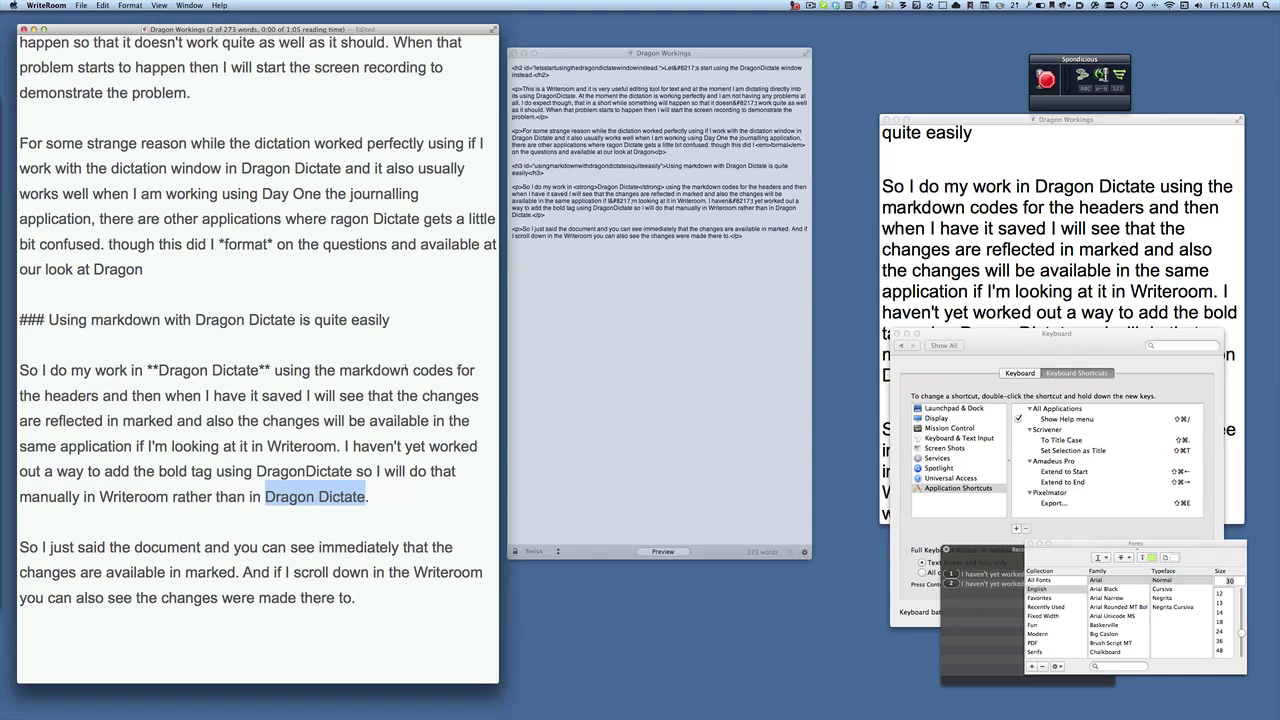
type("[Dragon Dictate]")
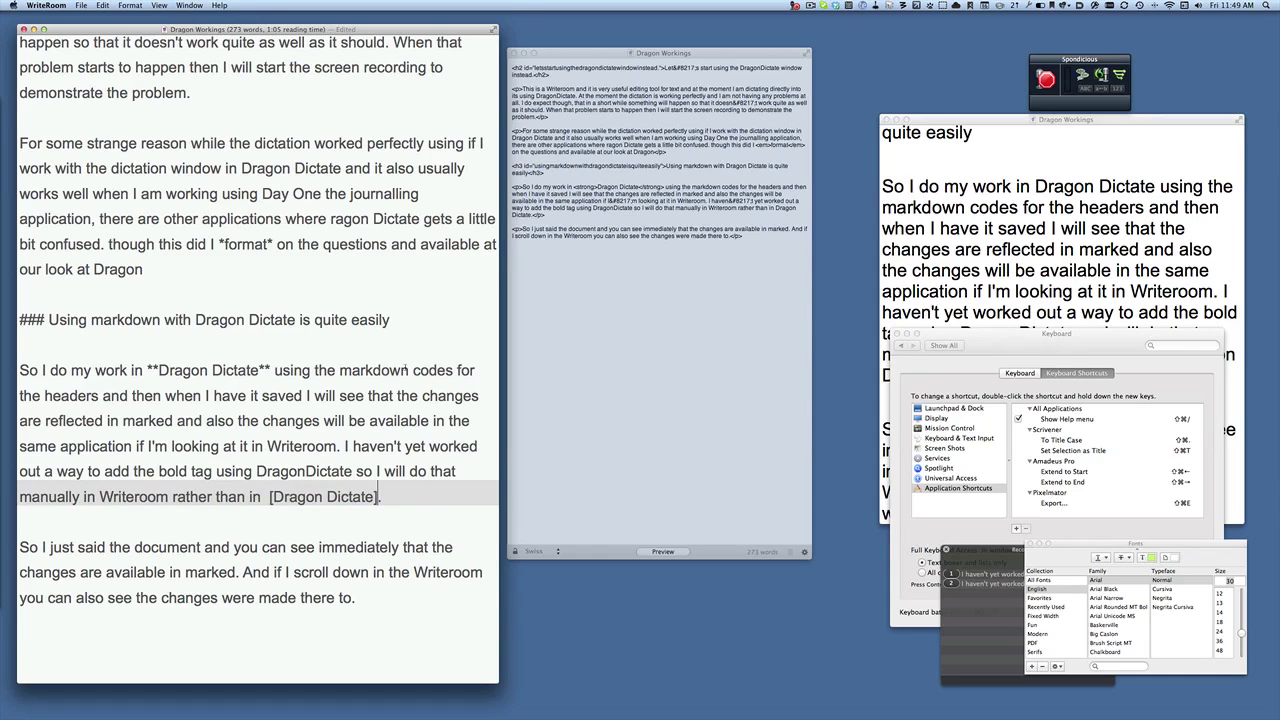
type("mdr")
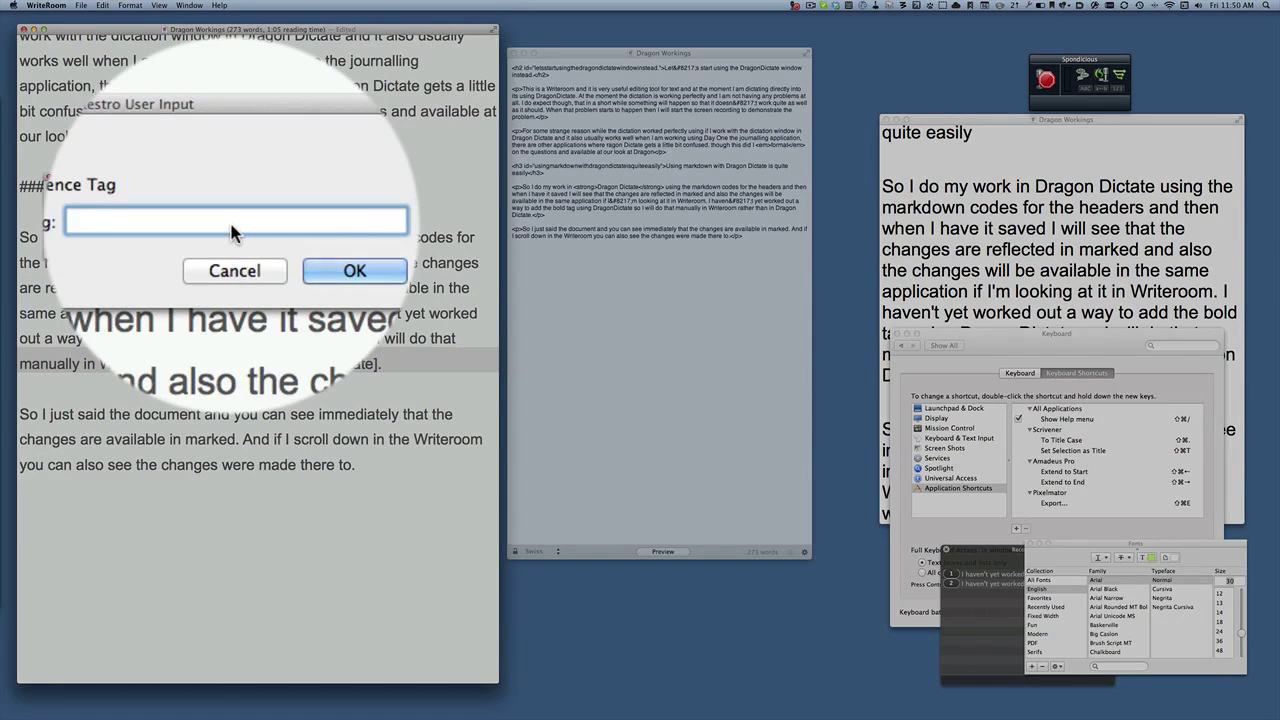
type("dragon")
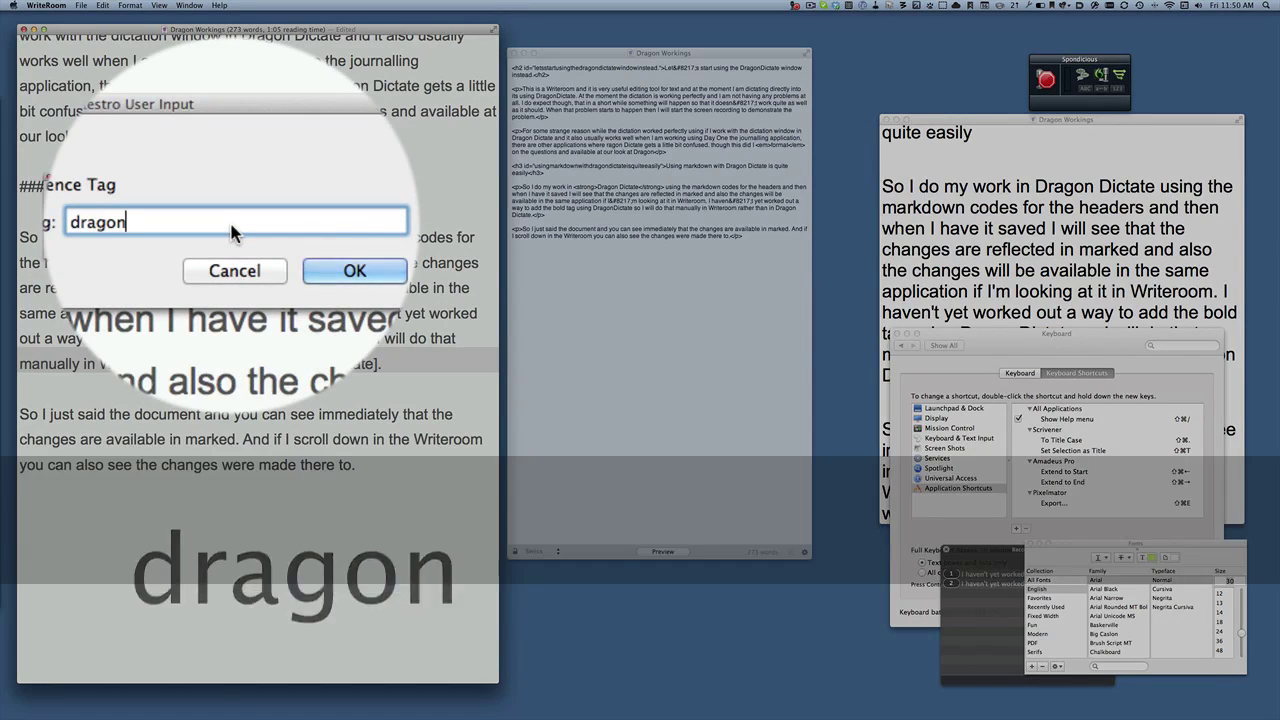
key("Return")
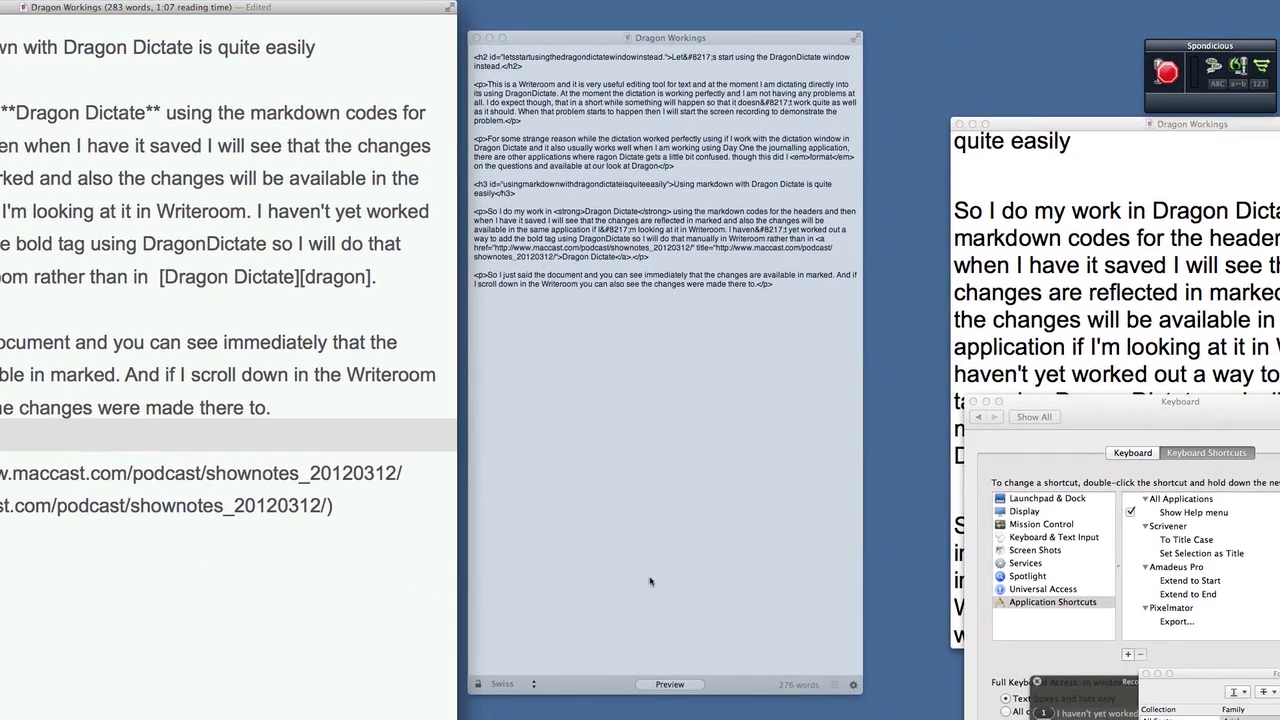
- In Marked, check the new link in the rendered preview, return to the HTML source and highlight the link's code
left_click(669, 684)
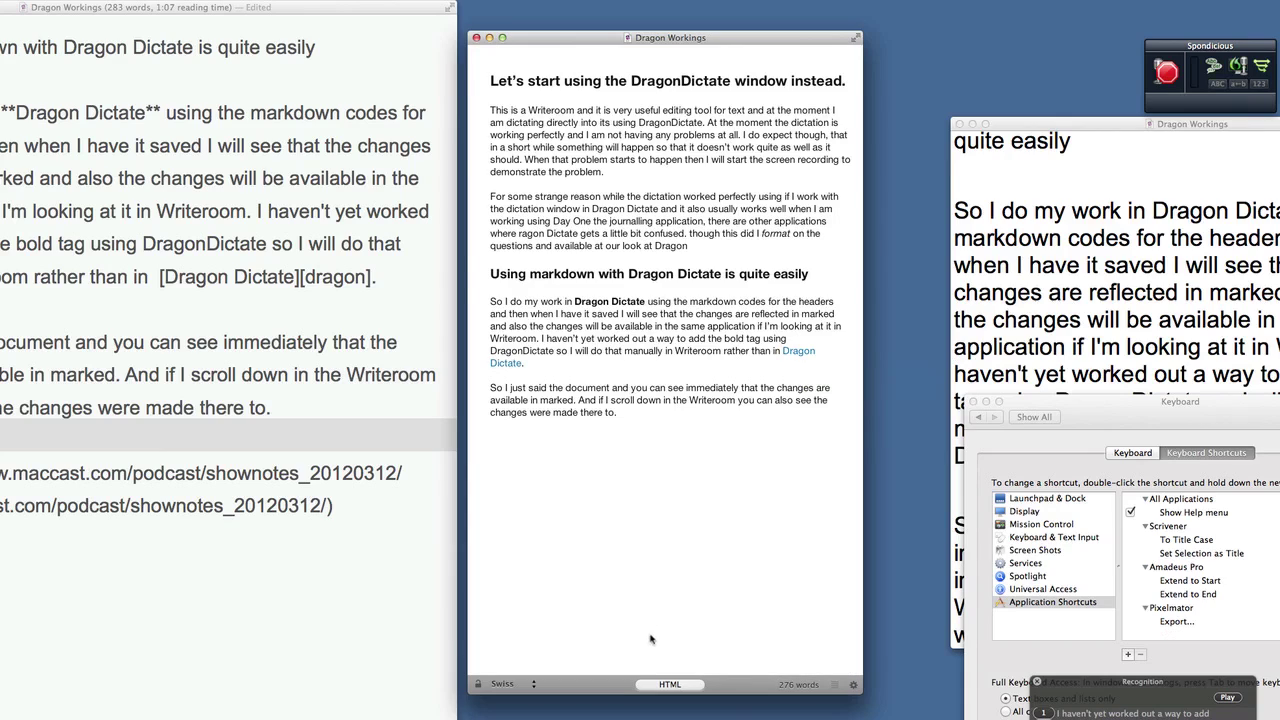
left_click(675, 684)
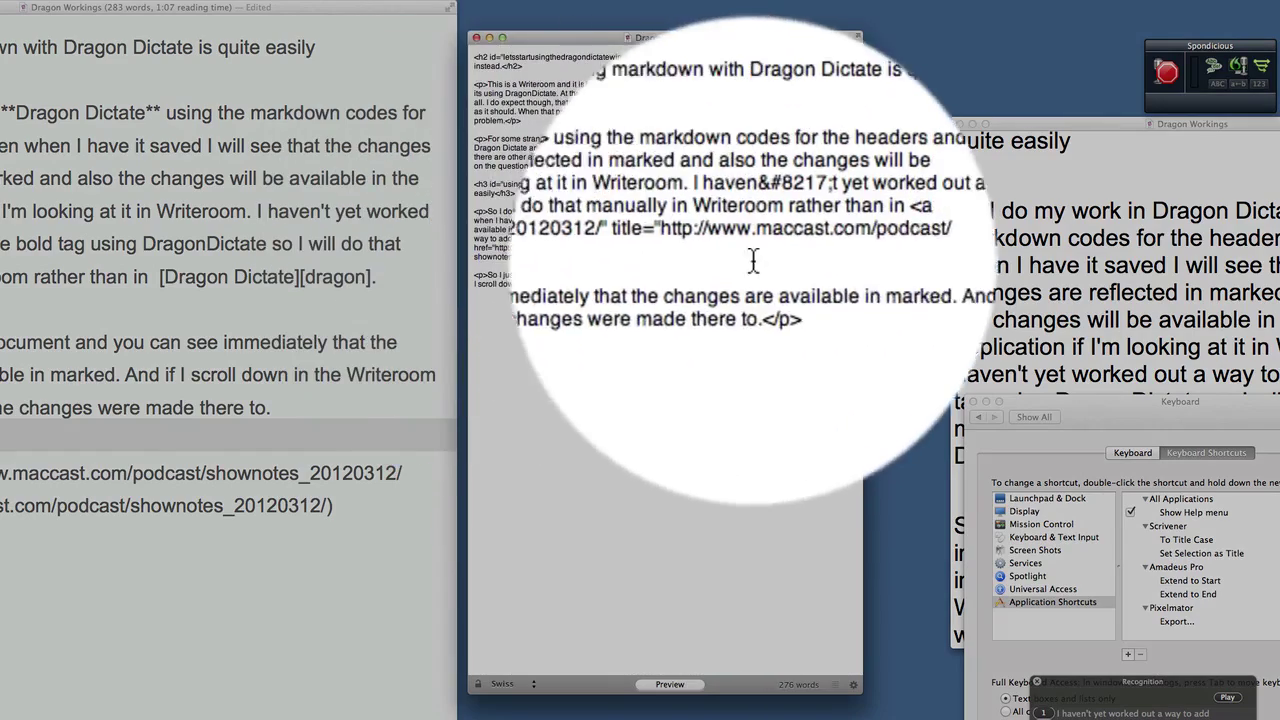
left_click_drag(815, 240, 813, 256)
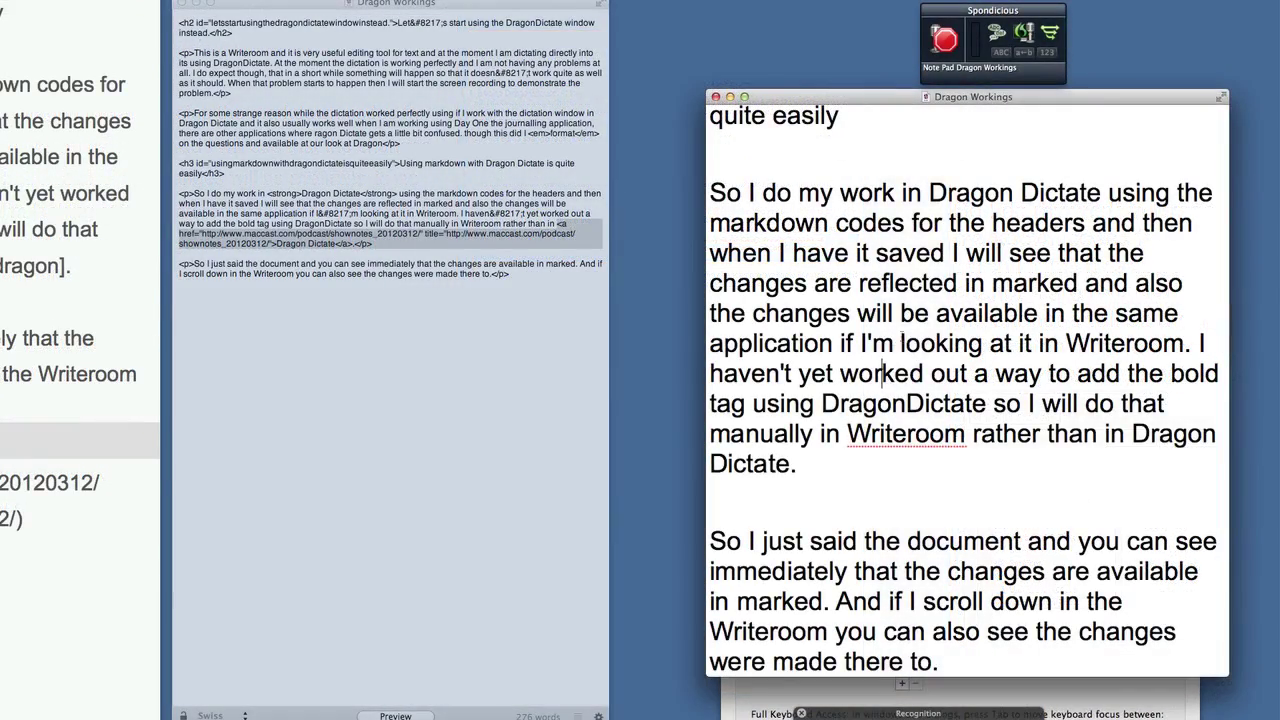
double_click(889, 426)
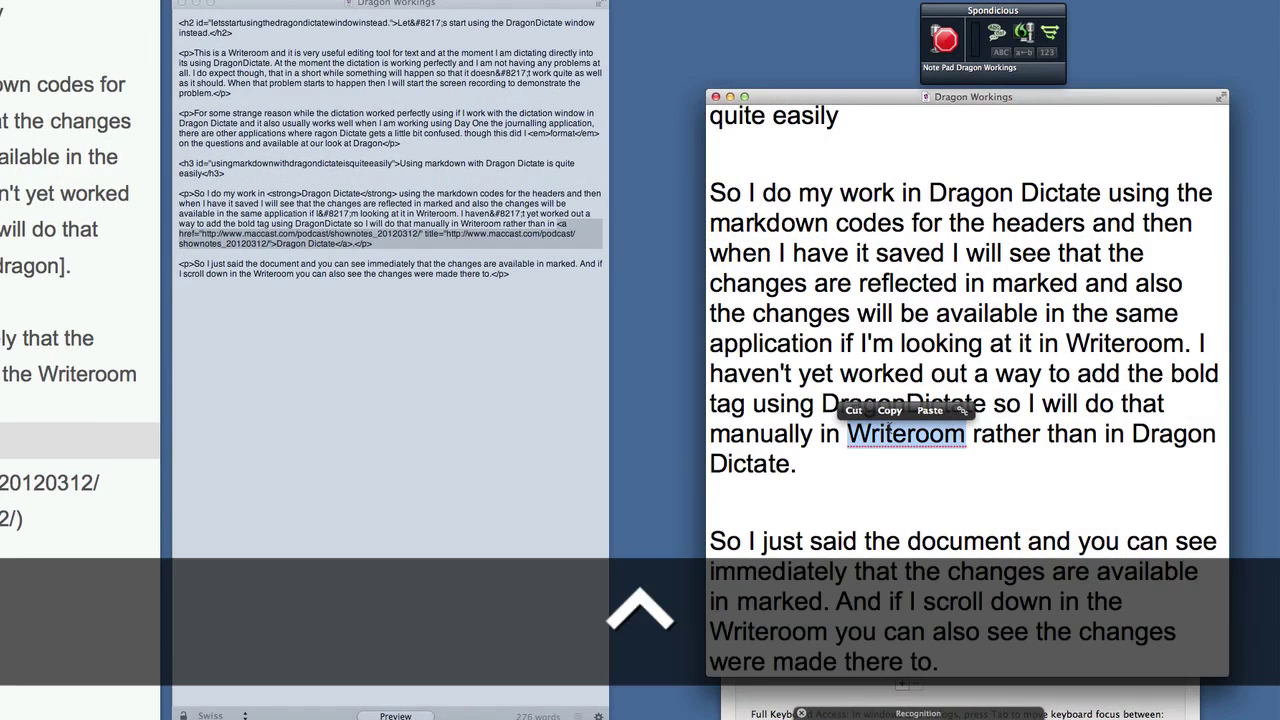
key("ctrl+alt+l")
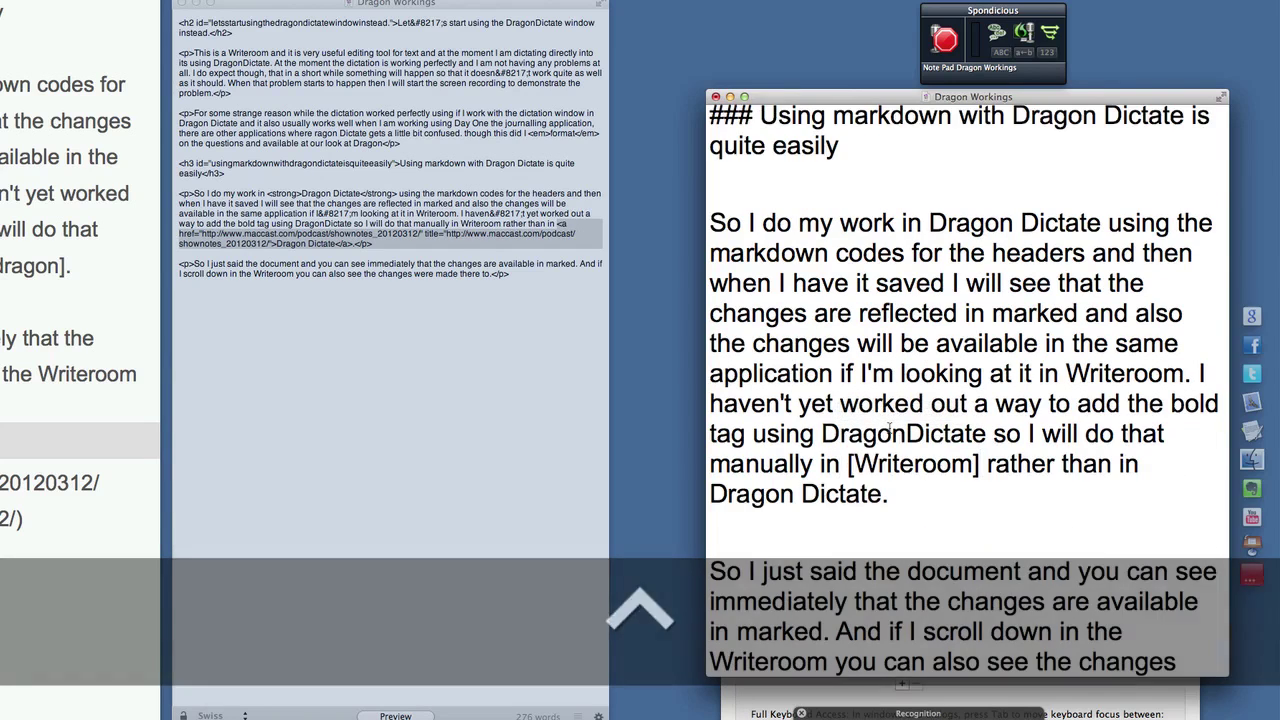
type("mdr")
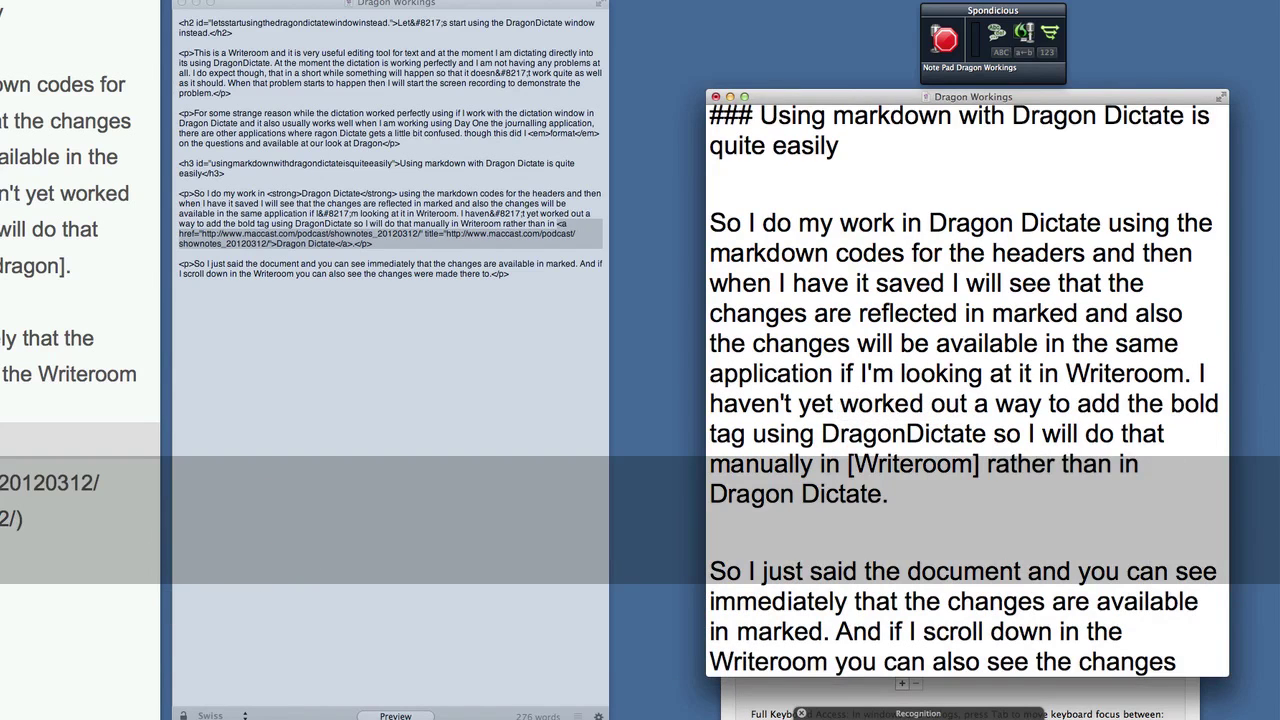
type("drago")
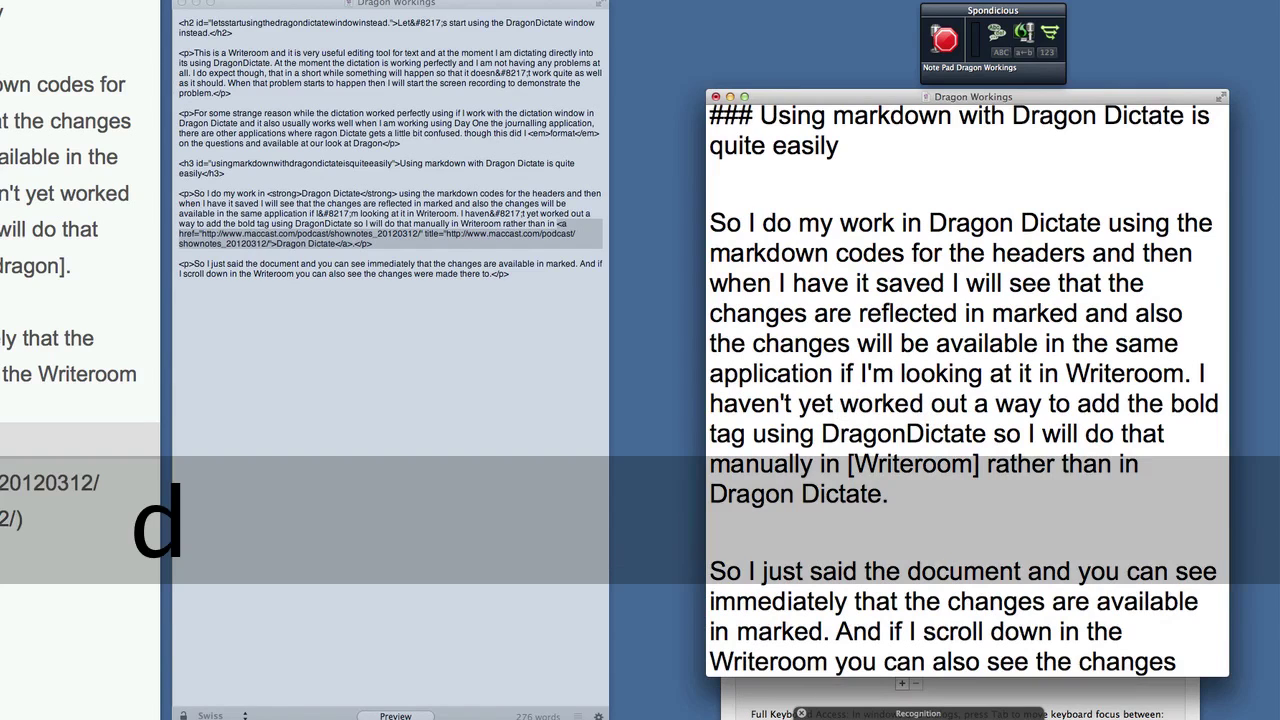
type("n")
key("Return")
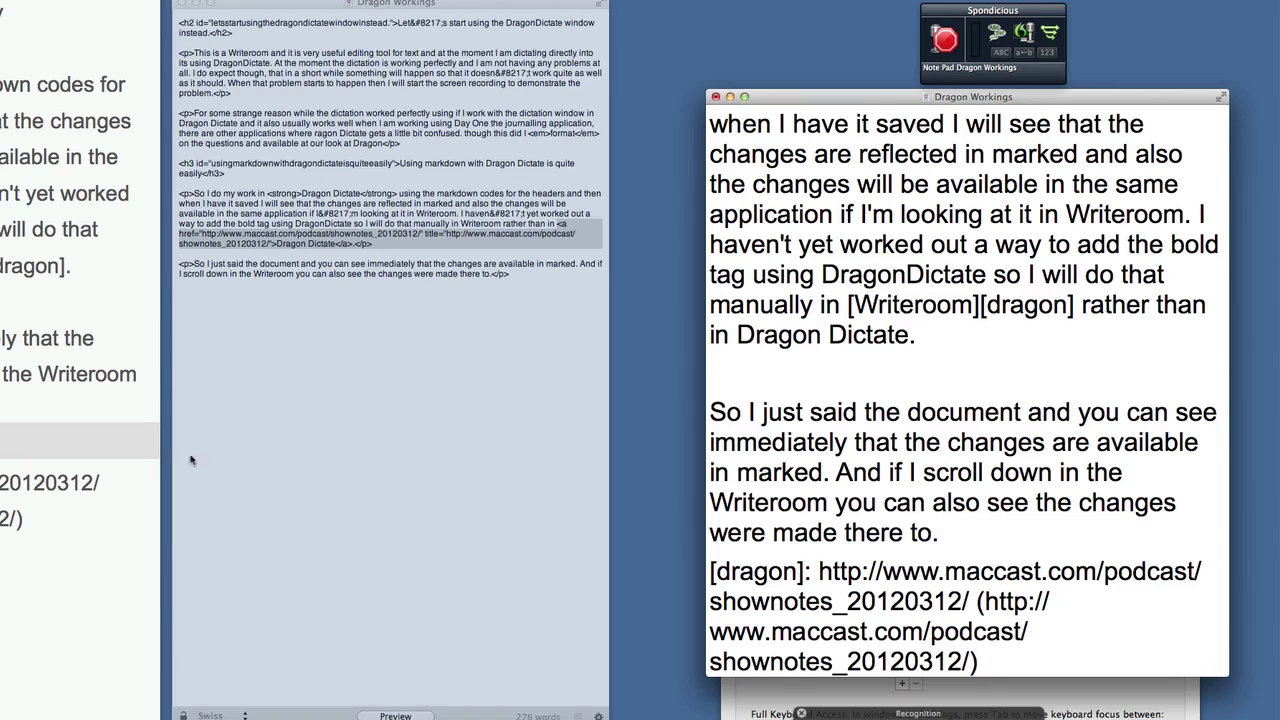
- Switch to Marked, look at the rendered preview, return to the HTML source and copy all of it
key("super+t")
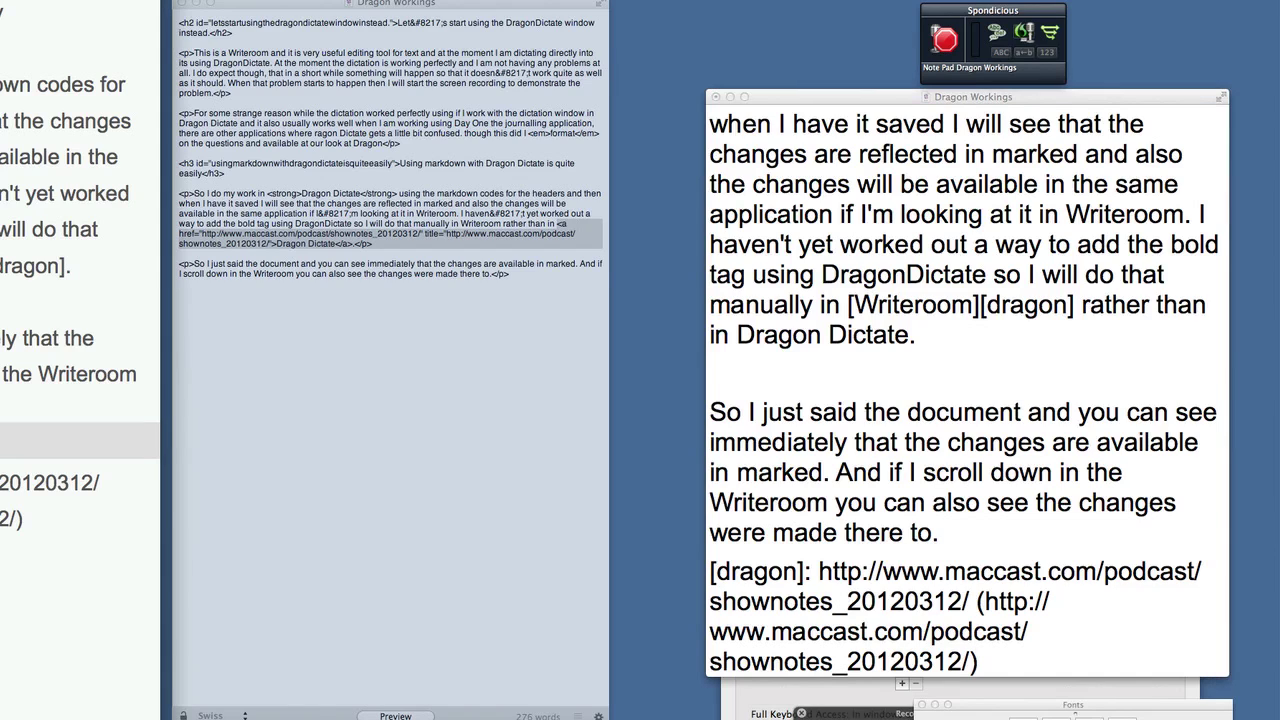
key("super+u")
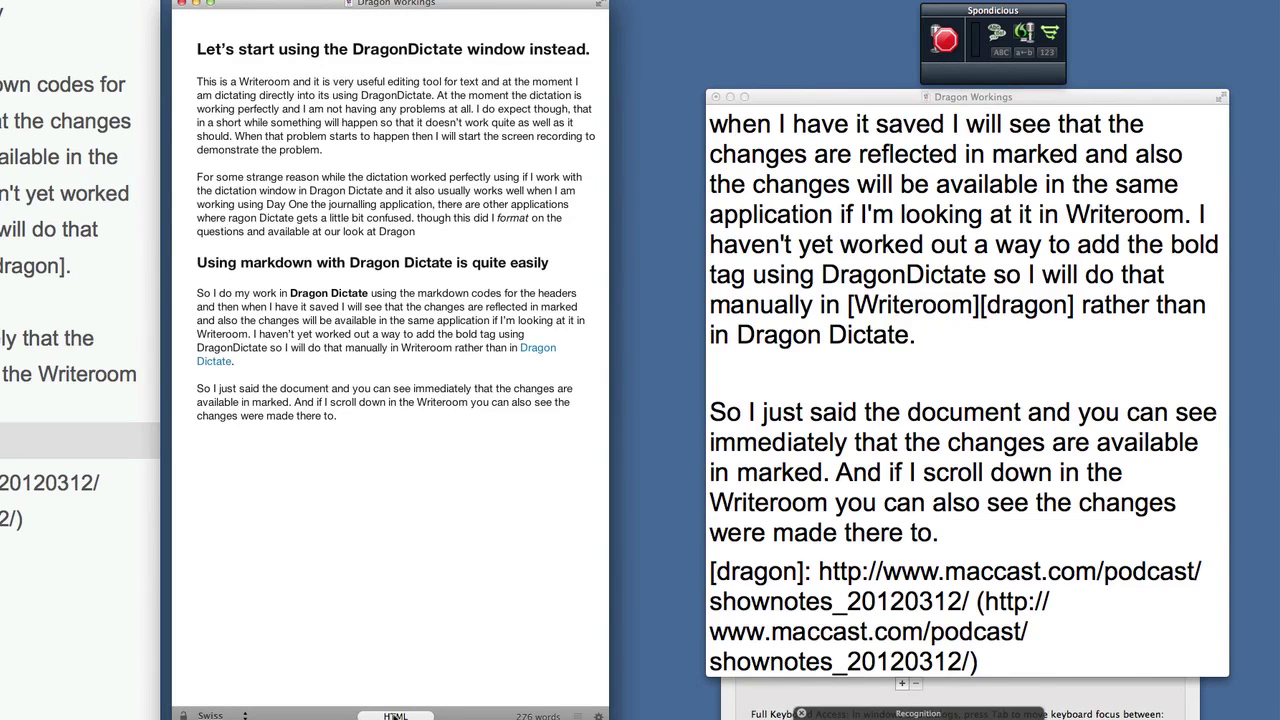
left_click(395, 716)
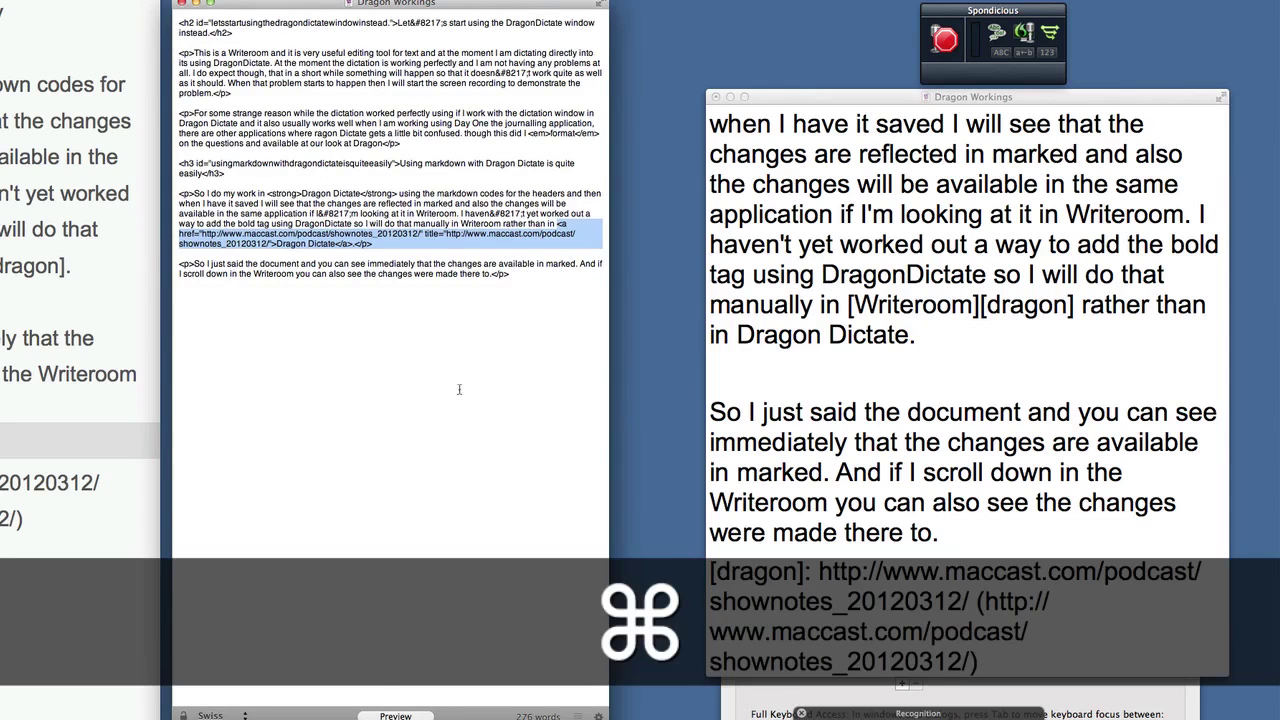
key("super+a")
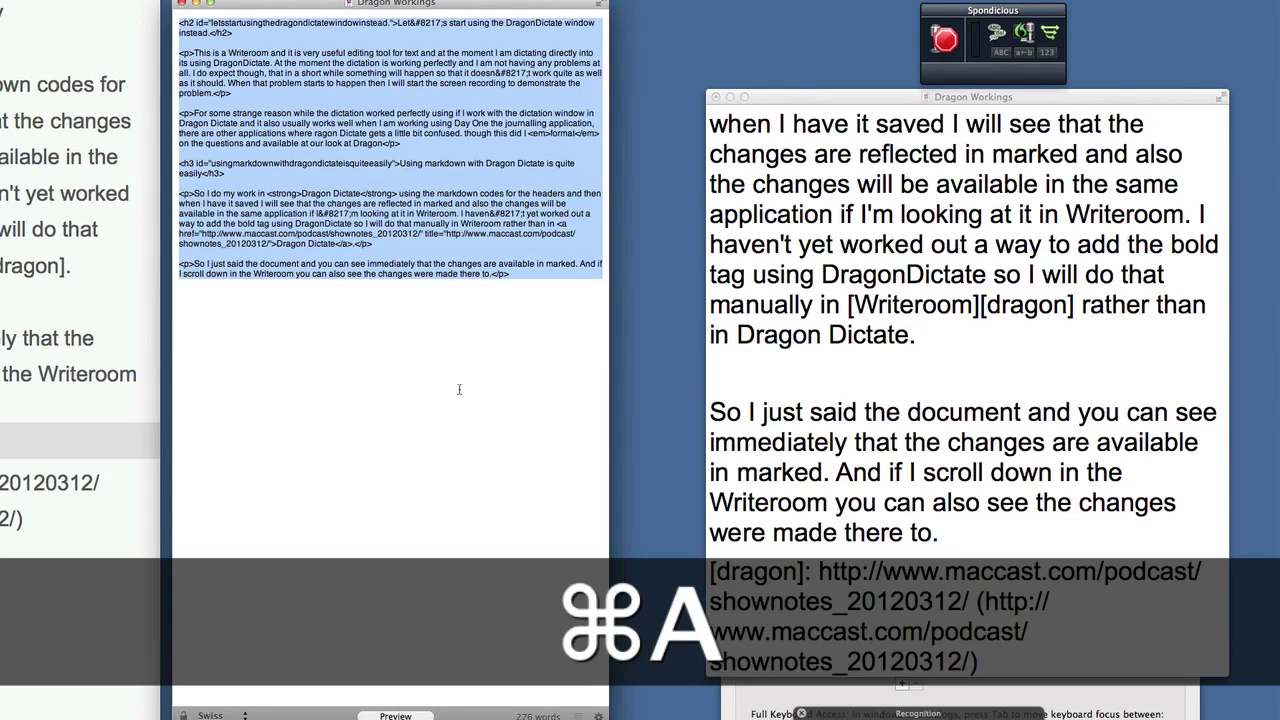
key("super+c")
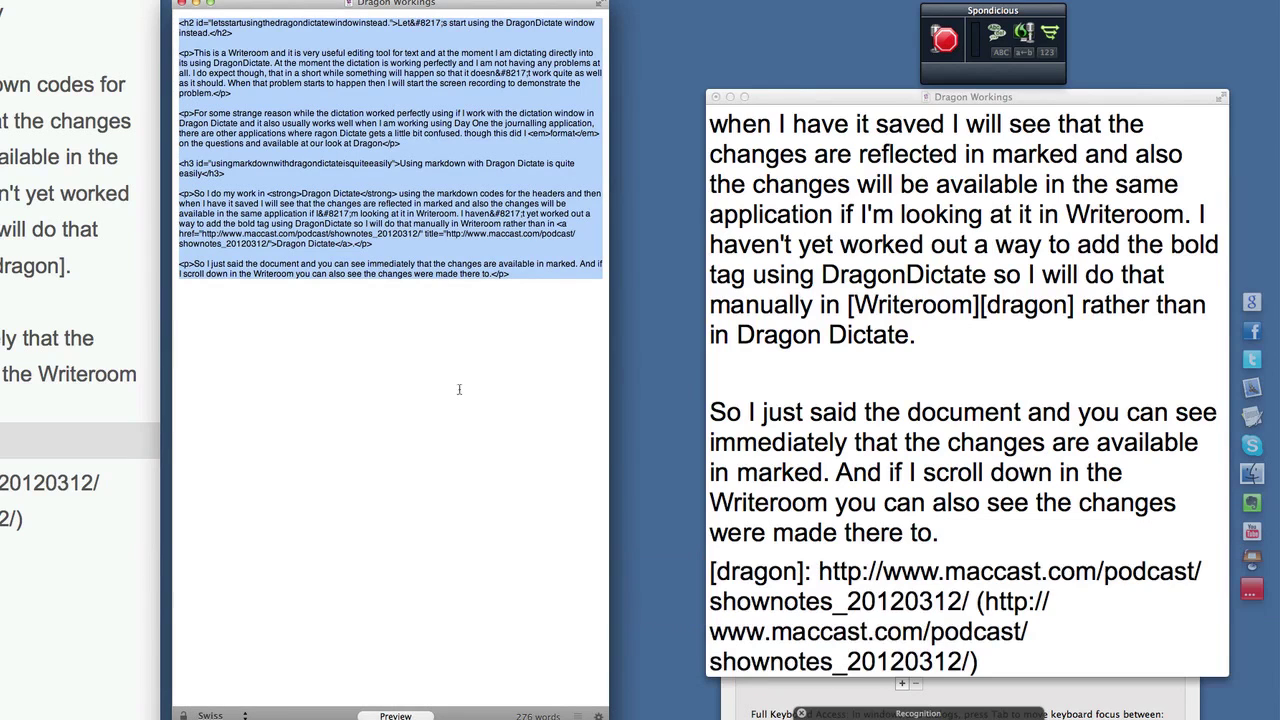
- Open MarsEdit, create a new post and paste the copied HTML into its body
key("super+space")
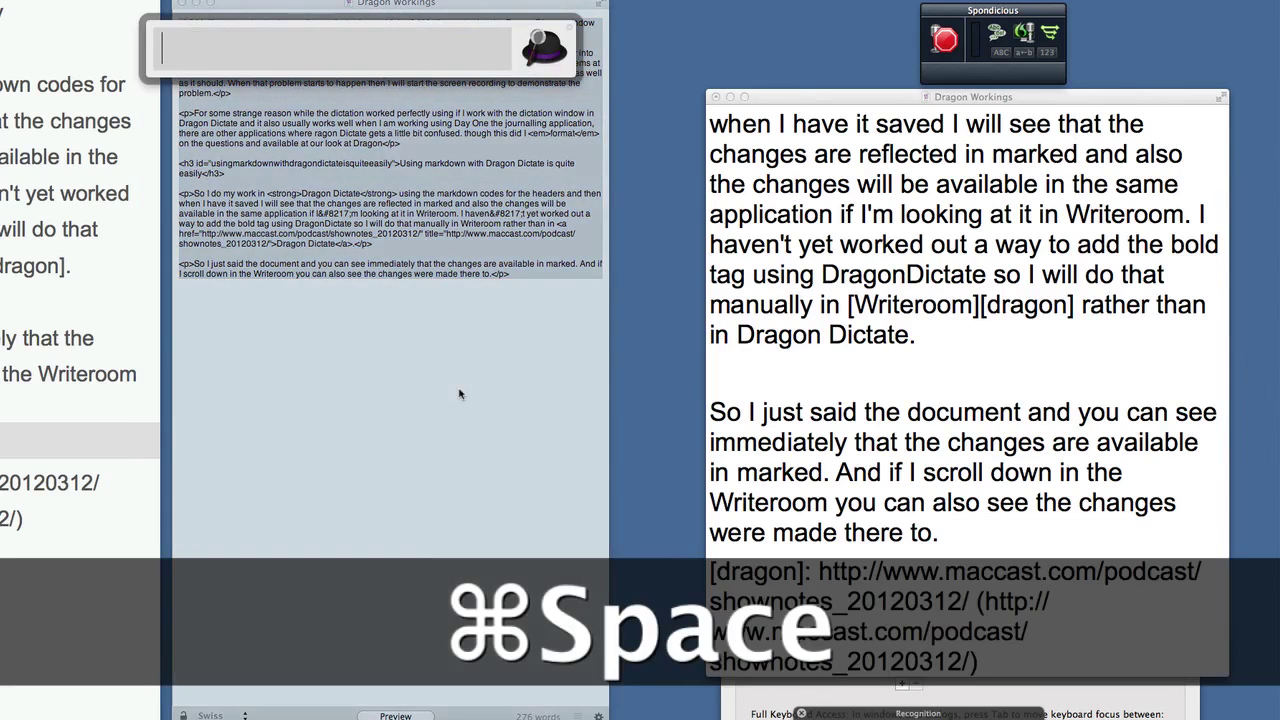
type("mar")
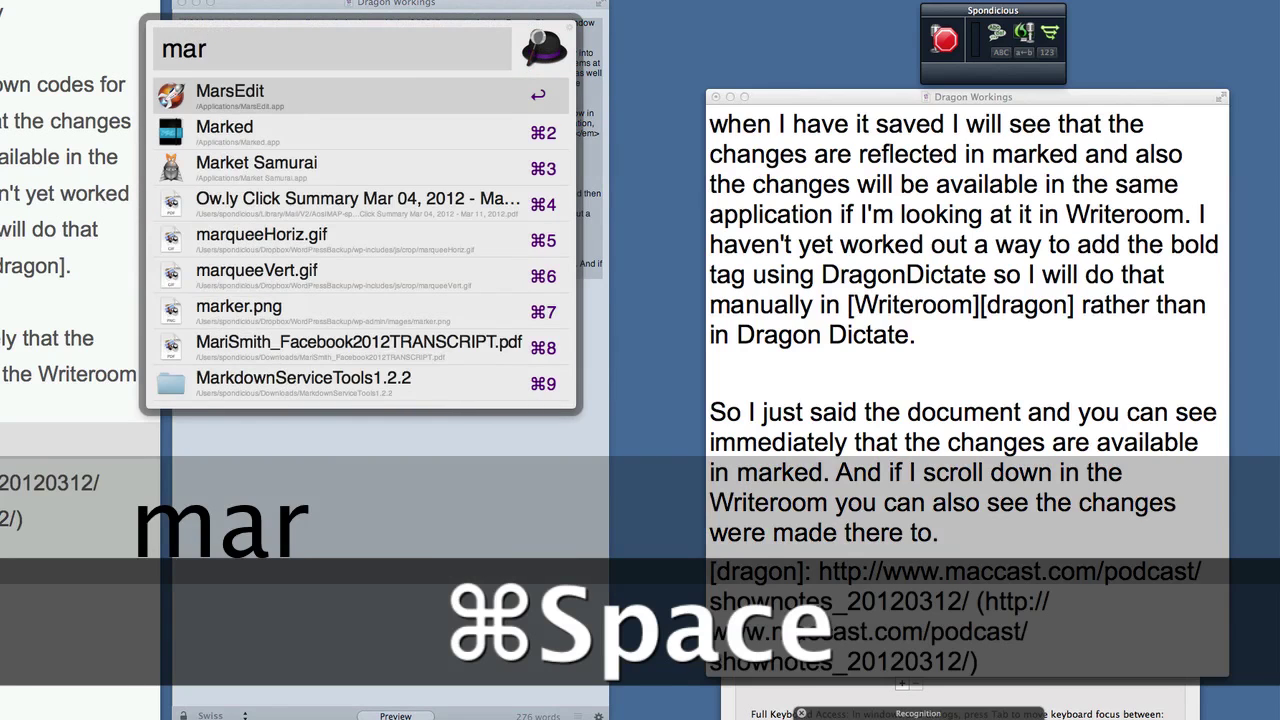
key("Return")
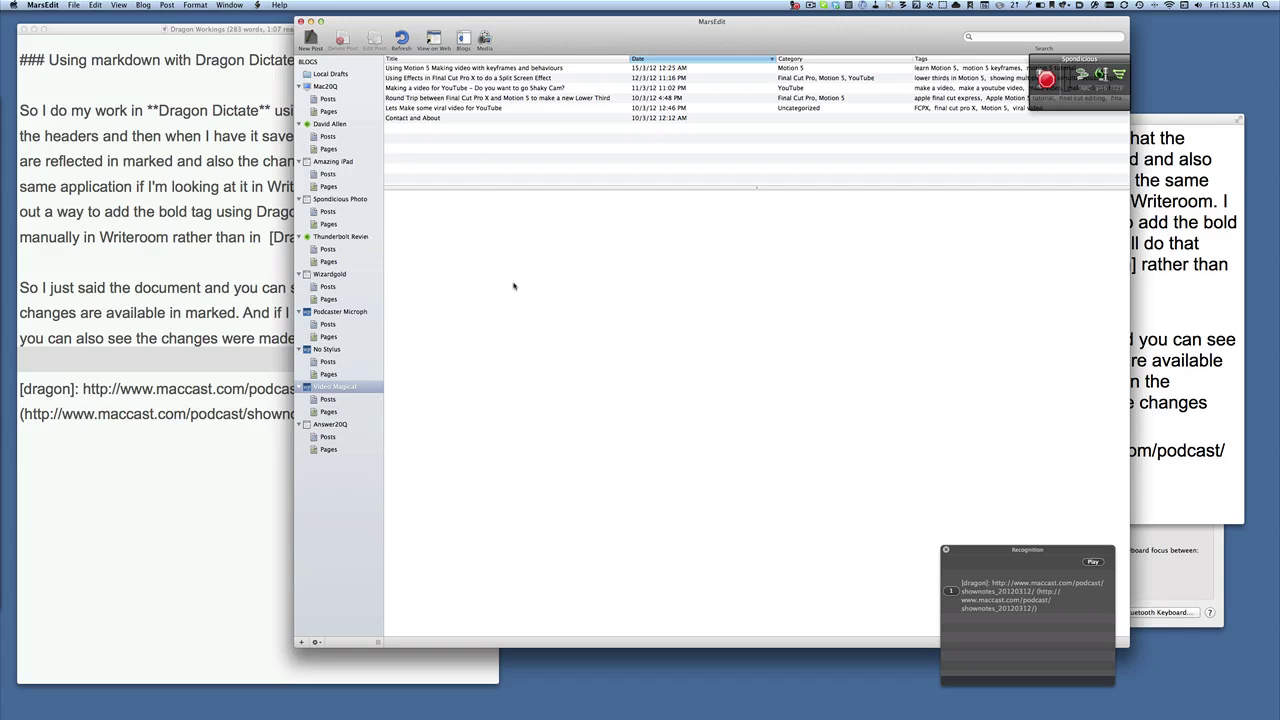
key("super+n")
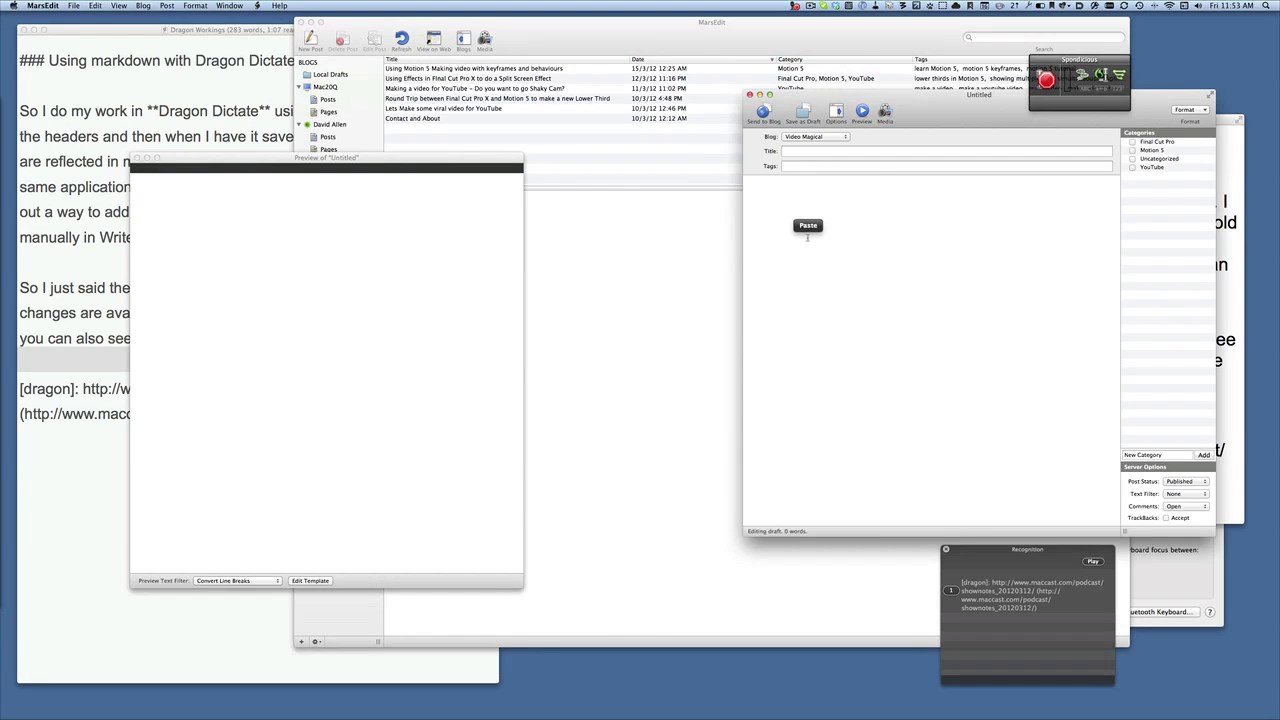
key("super+v")
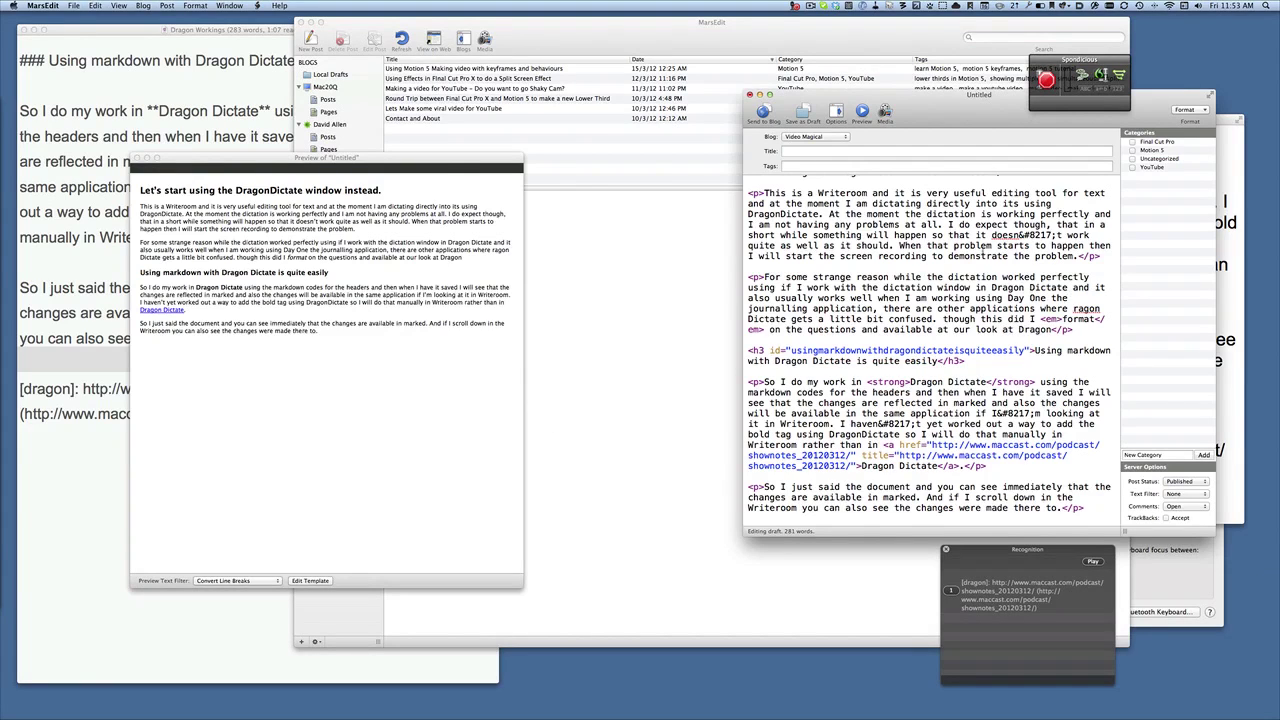
scroll(985, 244, "up", 2)
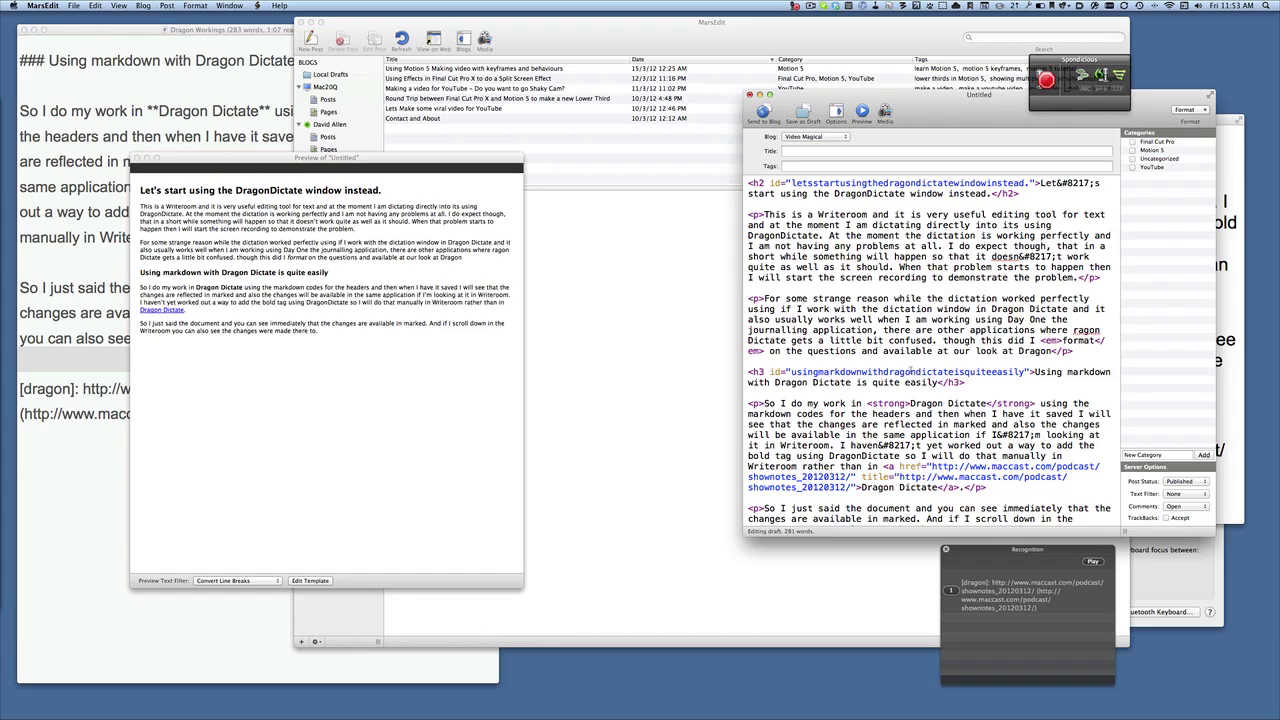
- Switch back to the Dragon Workings document in WriteRoom
key("super+Tab")
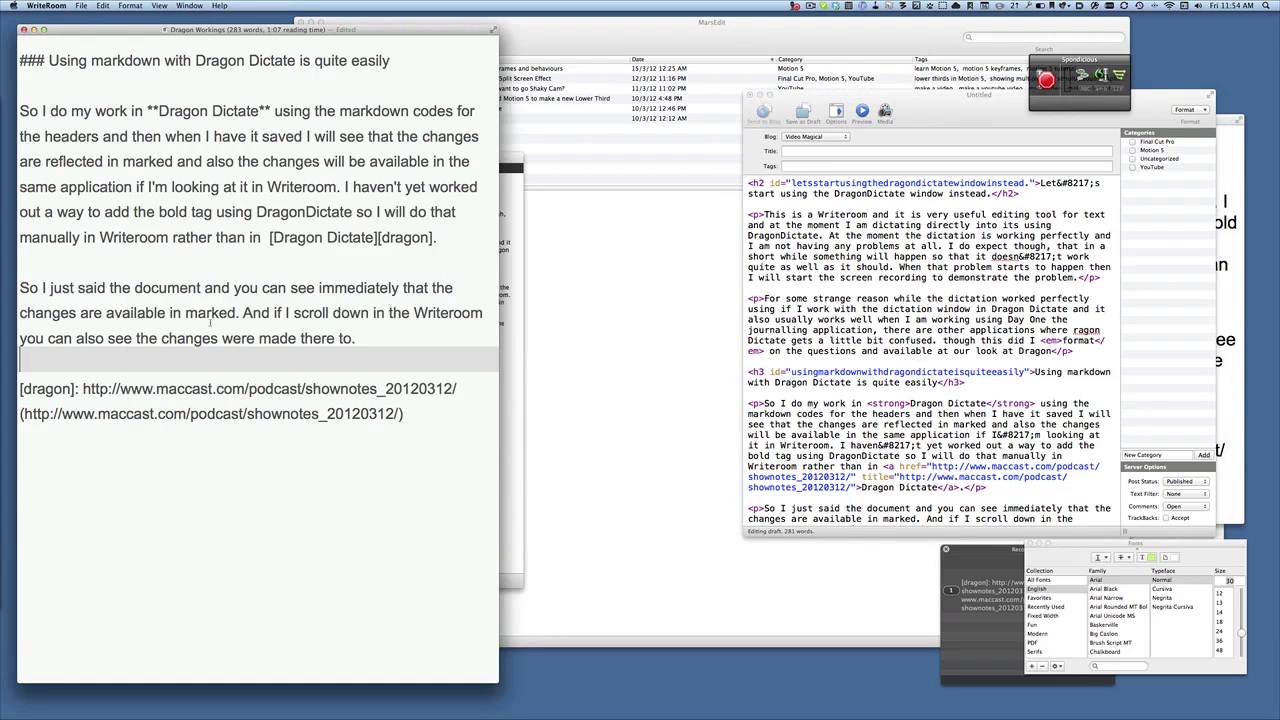